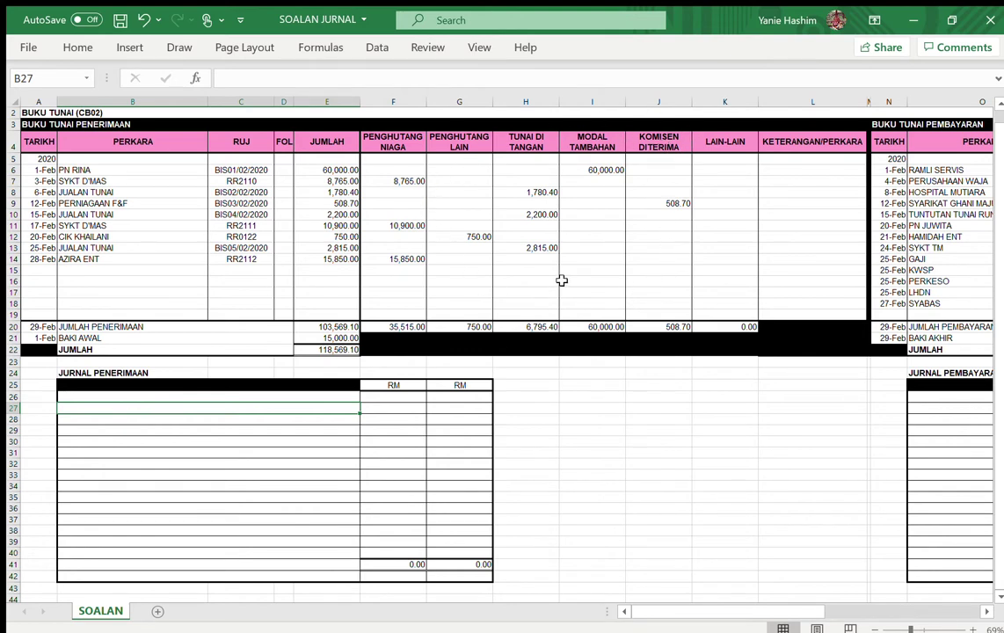
In row 27 of JURNAL PENERIMAAN, enter DT BANK with 103,569.00 in the first RM column
scroll(618, 160, "right", 5)
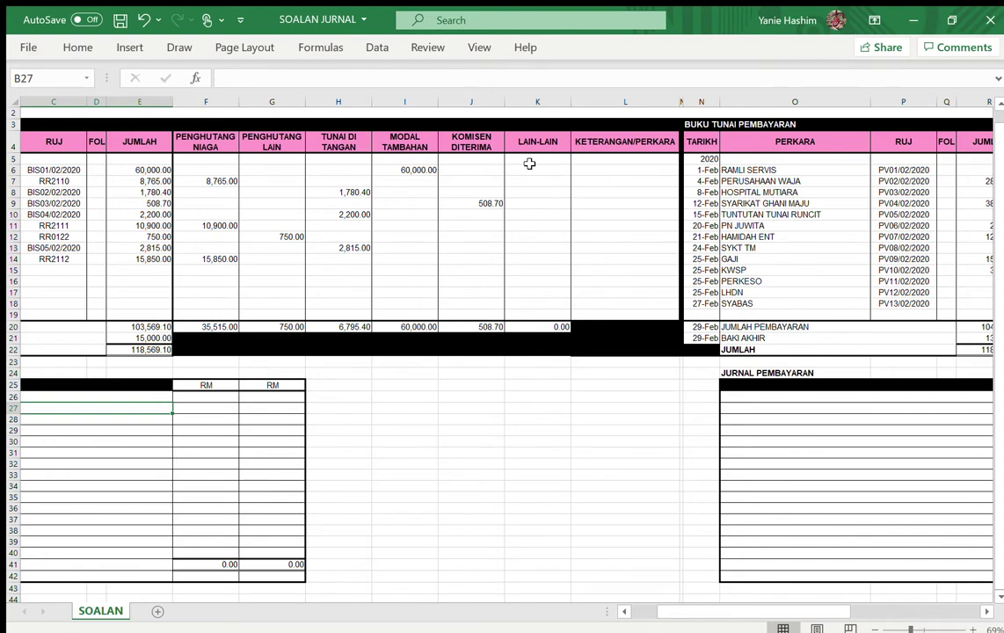
scroll(529, 163, "left", 5)
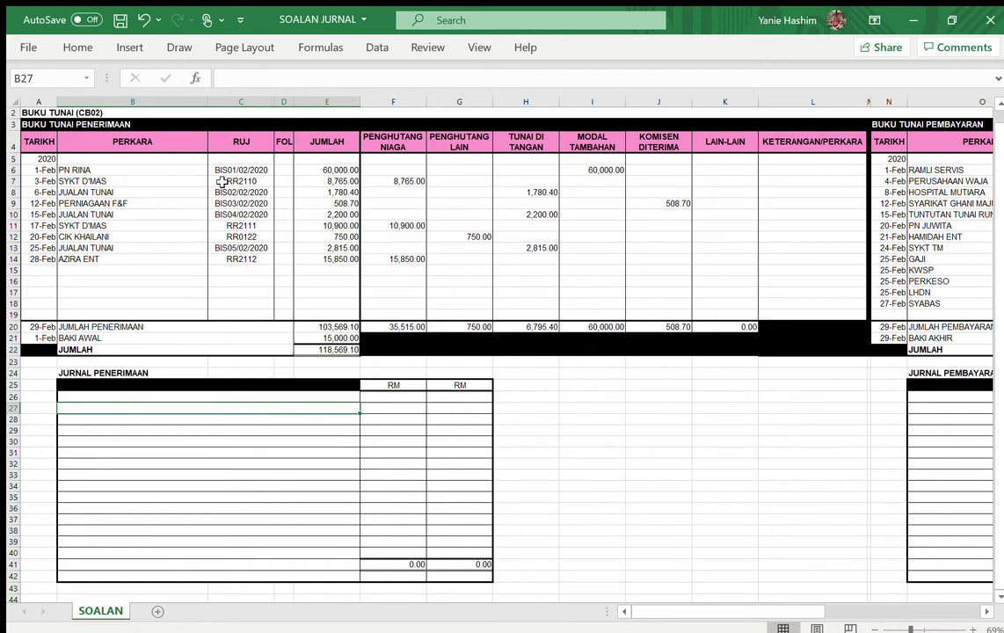
type("DT")
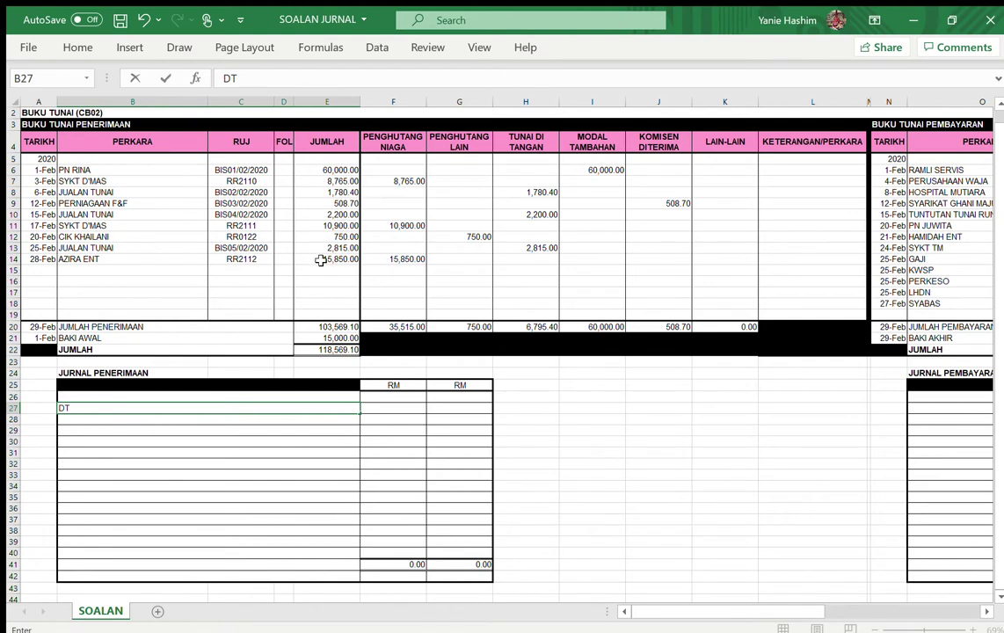
type(" BANK")
key("Tab")
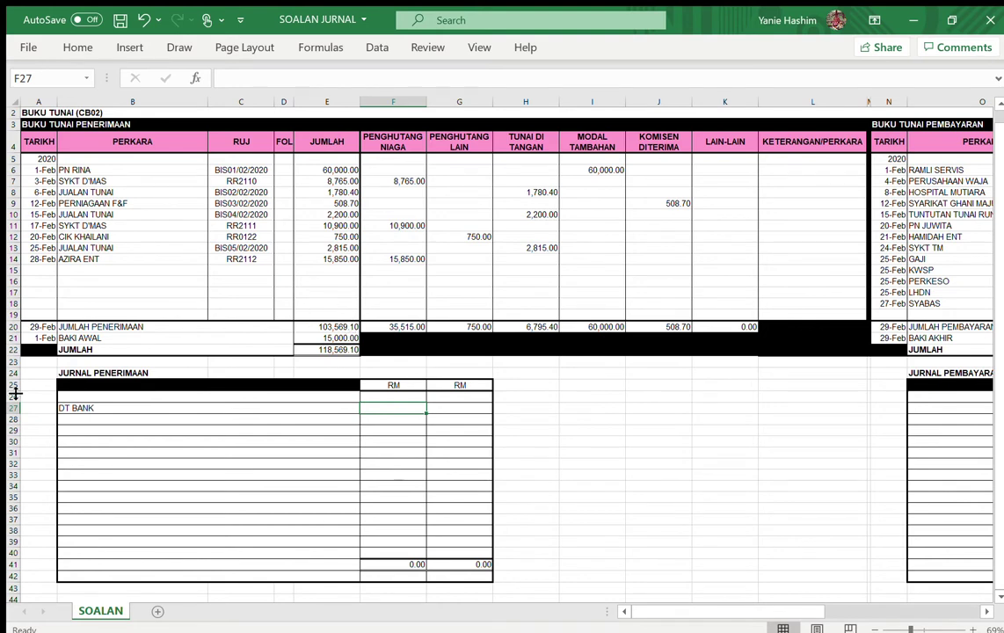
type("10356")
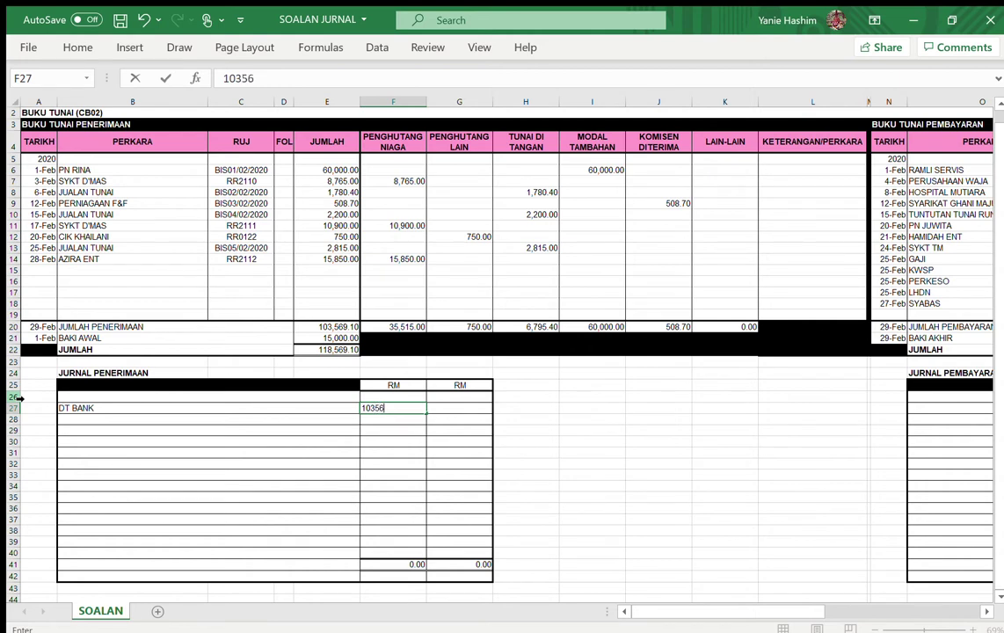
type("3,569")
key("Return")
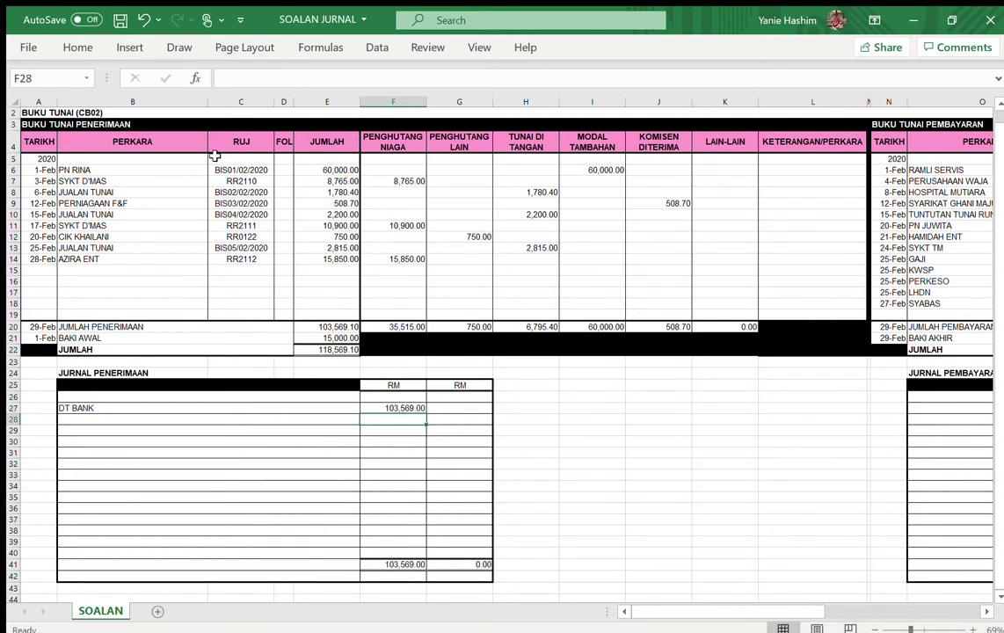
In row 28 of JURNAL PENERIMAAN, add an indented KT PENGHUTANG NIAGA line with 35,515.00 in the second RM column
key("Left")
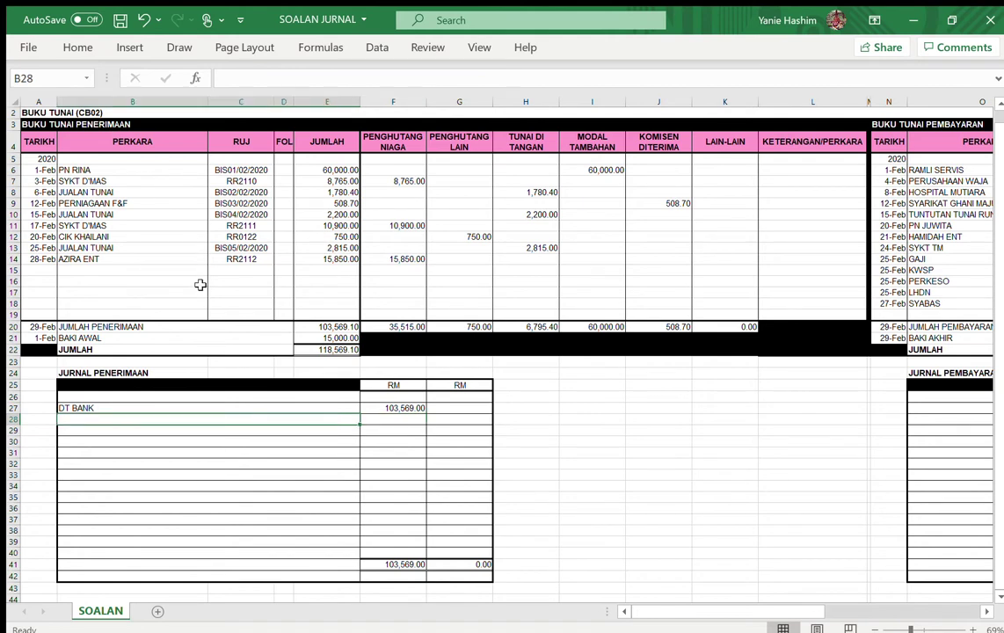
type("KT")
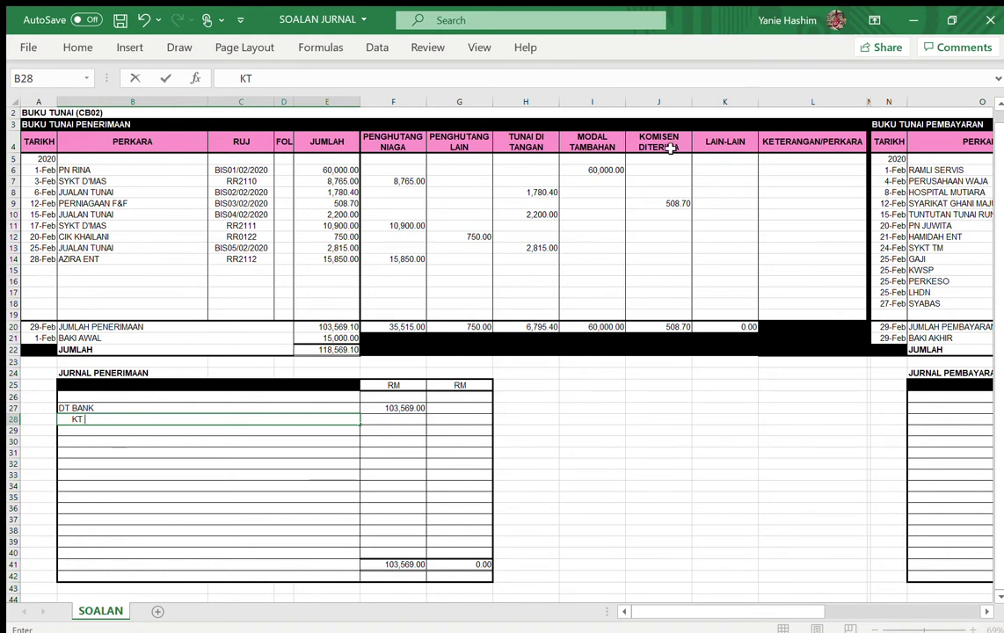
type("ENGHUTANG NIAGA")
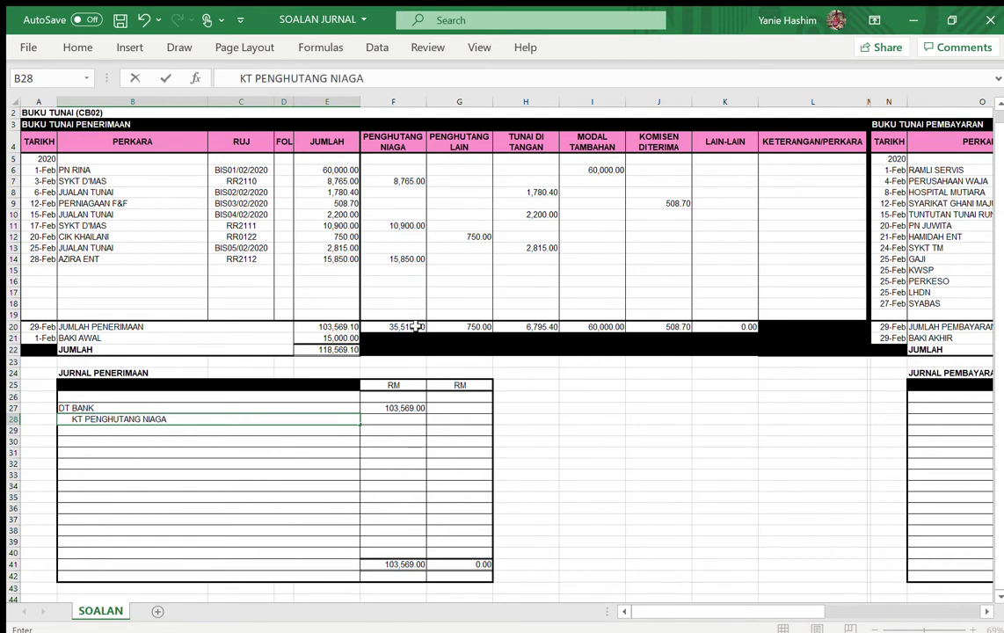
key("Tab")
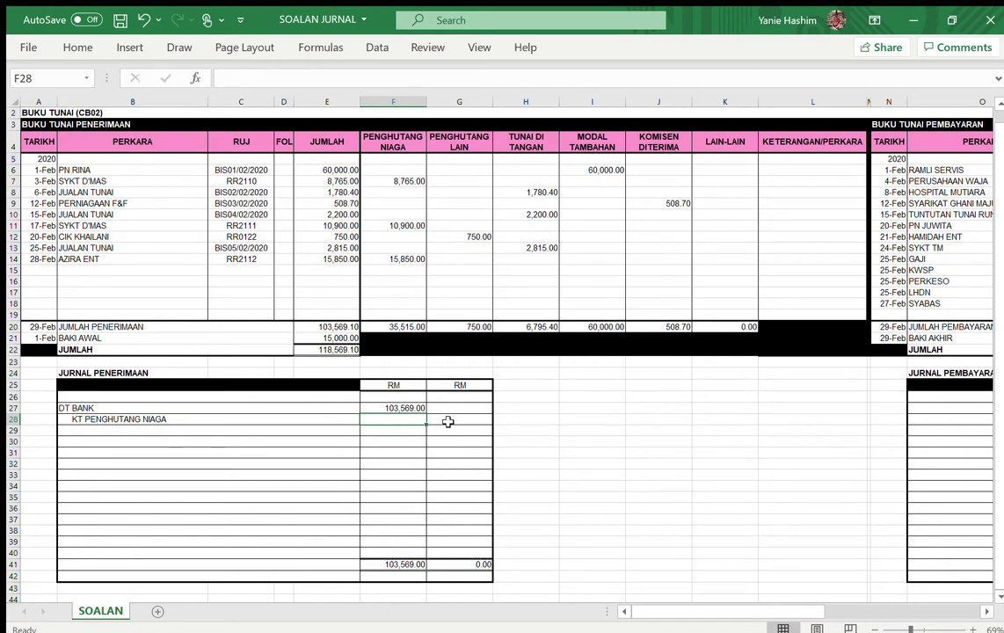
left_click(448, 423)
type("35515")
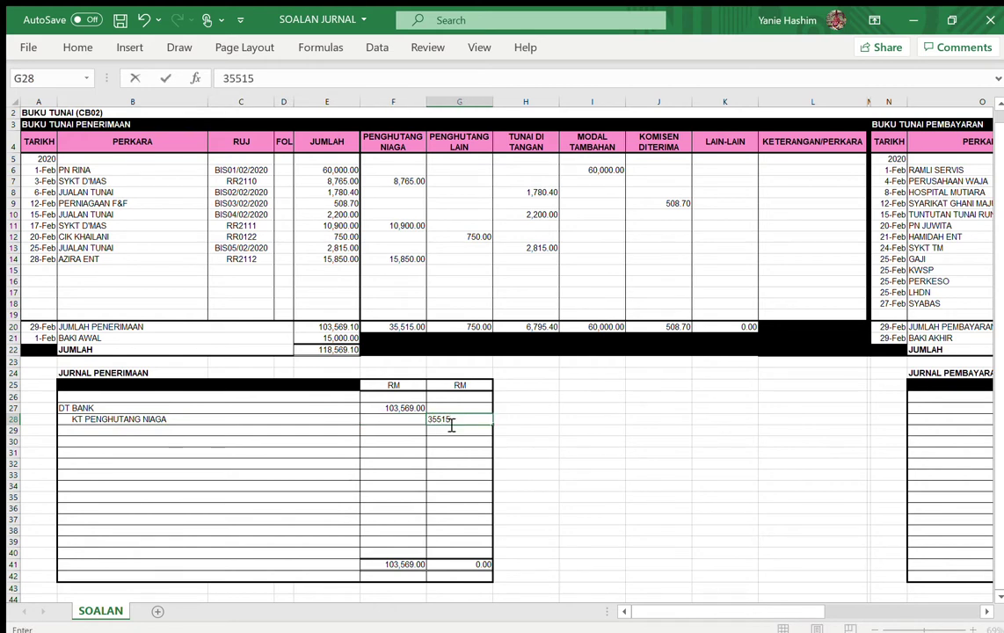
key("Return")
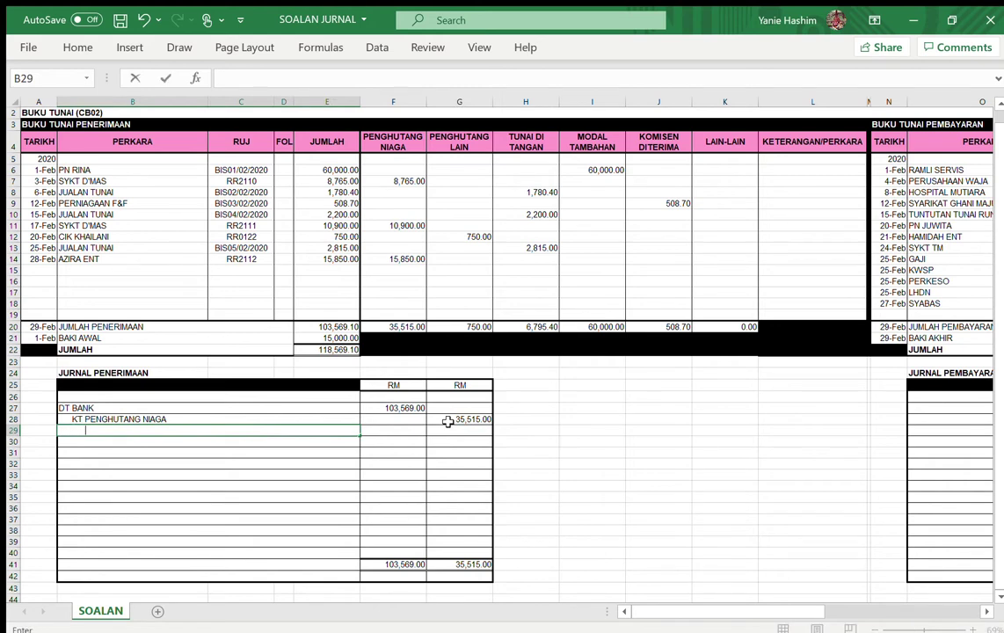
In row 29 of JURNAL PENERIMAAN, add a further indented PENGHUTANG LAIN line with 750.00 in the second RM column
left_click(431, 136)
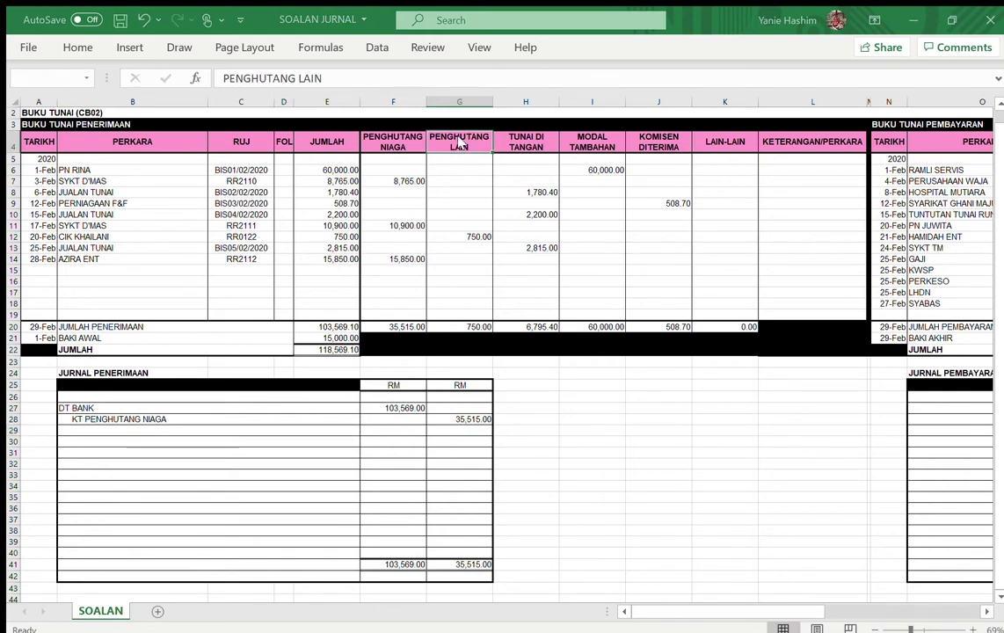
left_click(137, 432)
double_click(136, 432)
type("PENGHUTANG LAIN")
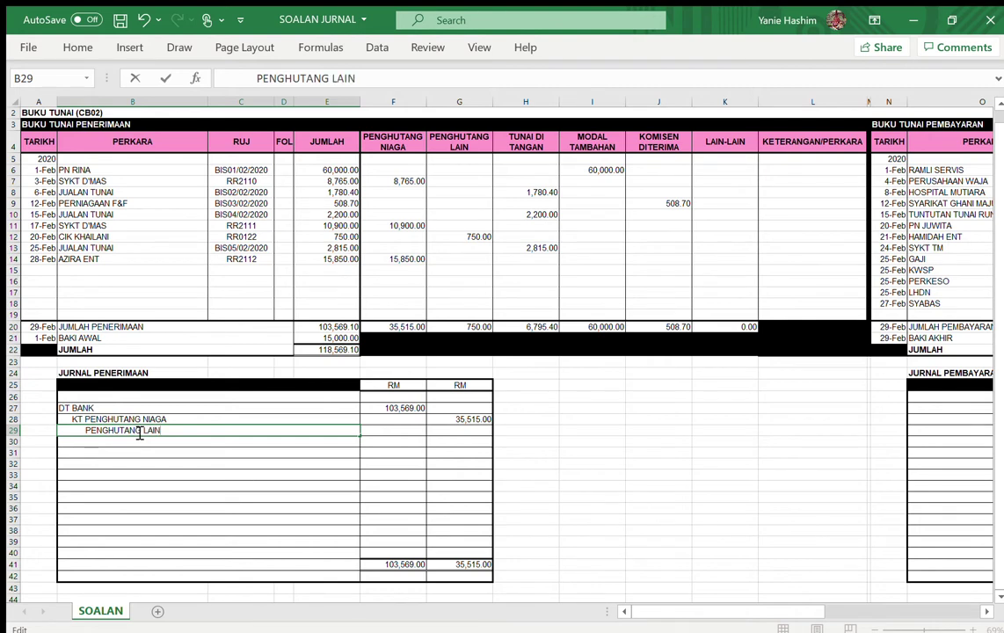
key("Return")
key("Up")
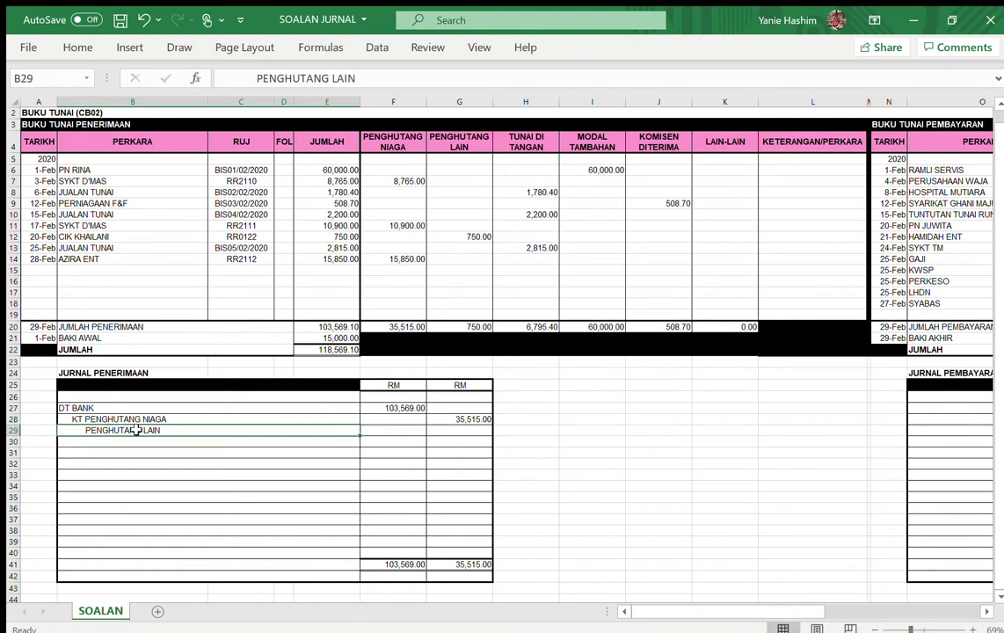
key("Tab")
key("Tab")
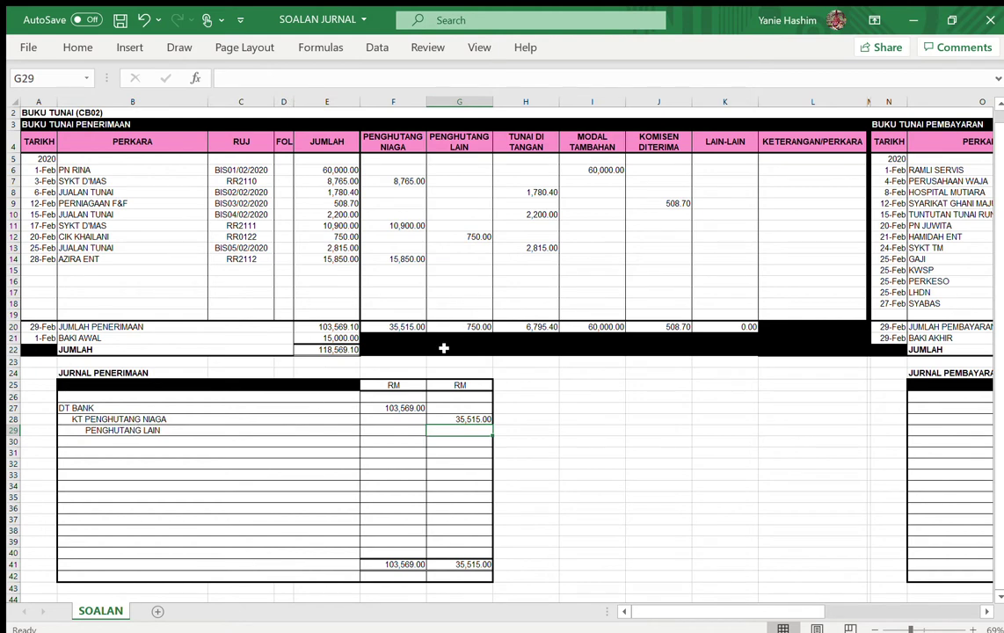
type("75")
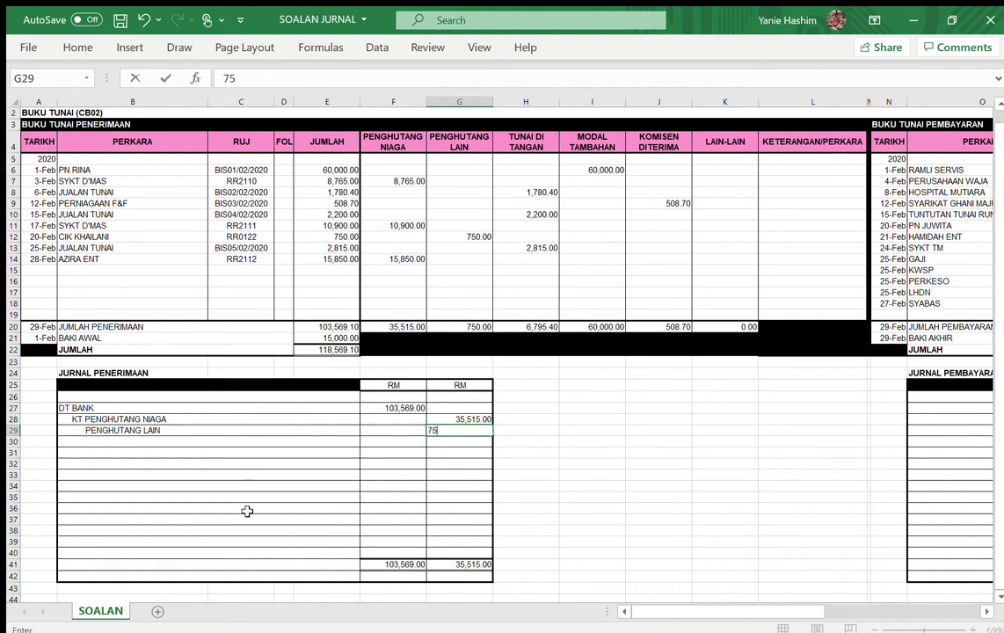
key("Return")
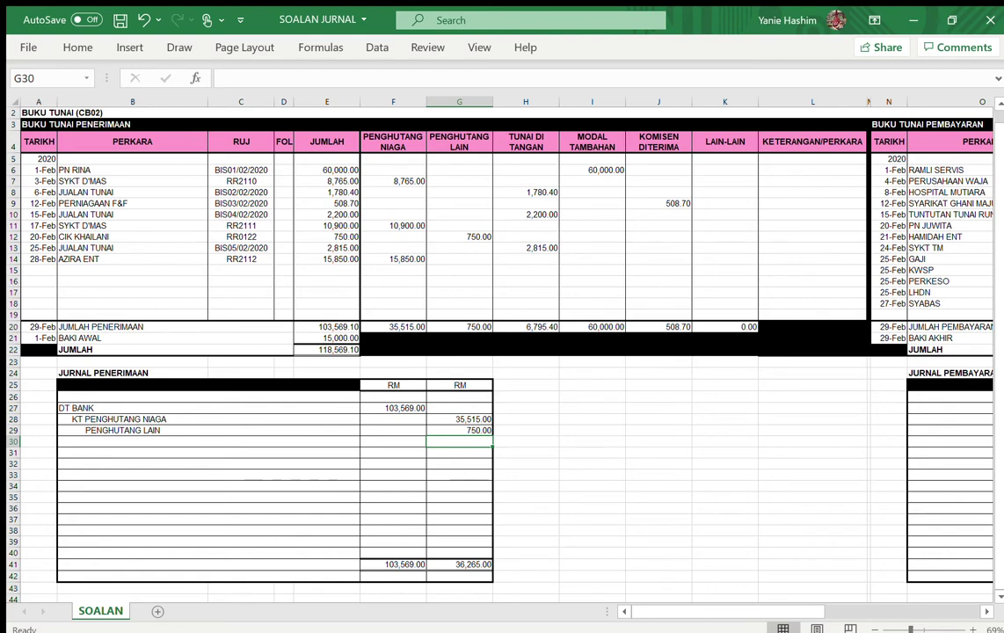
In row 27 of JURNAL PEMBAYARAN, enter DT KENAAN BANK with 450.00 in the first RM column
scroll(458, 473, "right", 4)
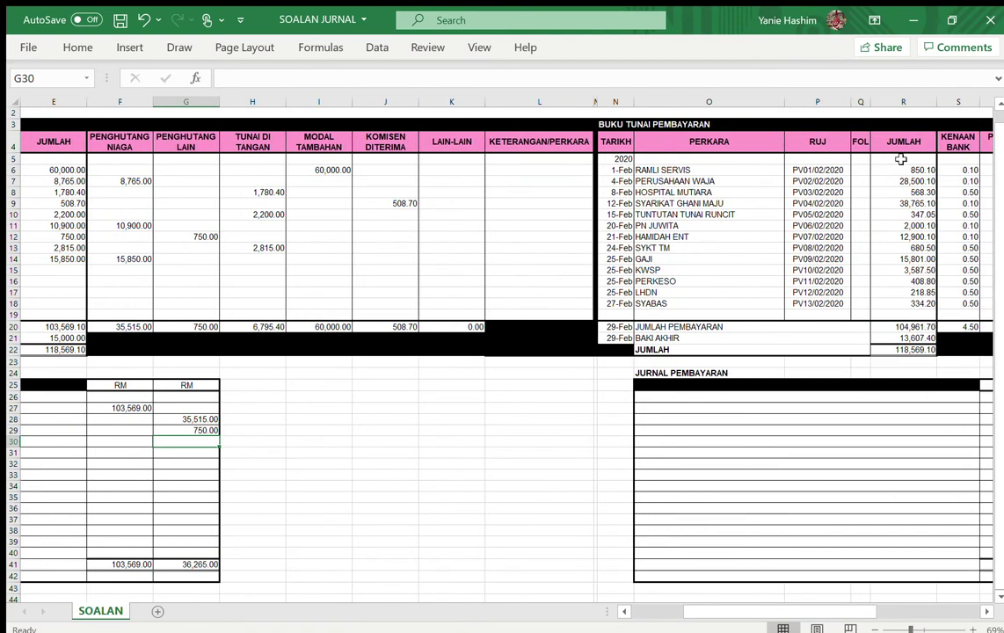
scroll(753, 306, "right", 2)
scroll(829, 212, "right", 3)
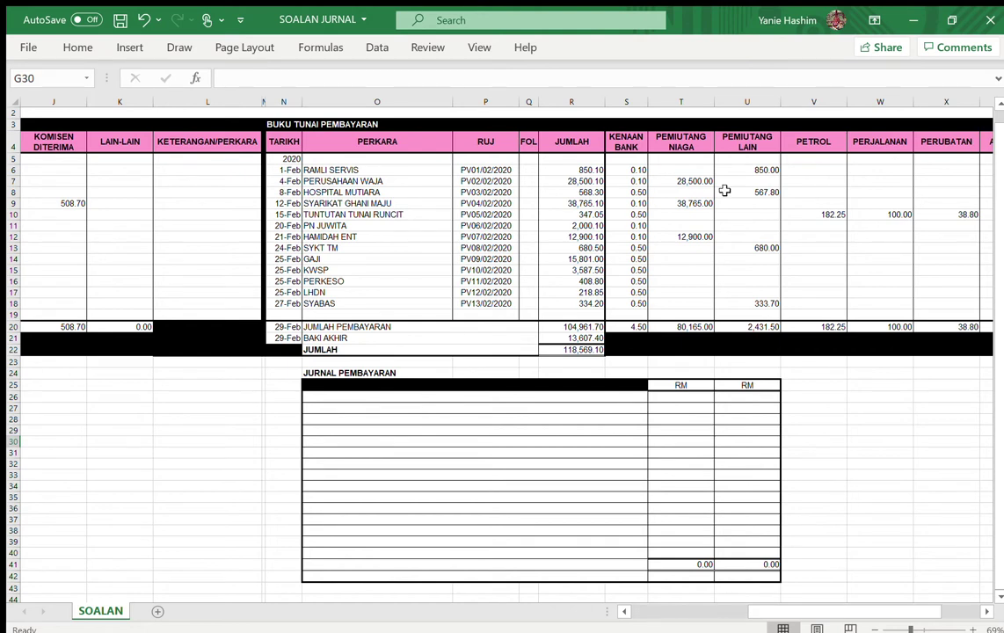
scroll(547, 216, "right", 2)
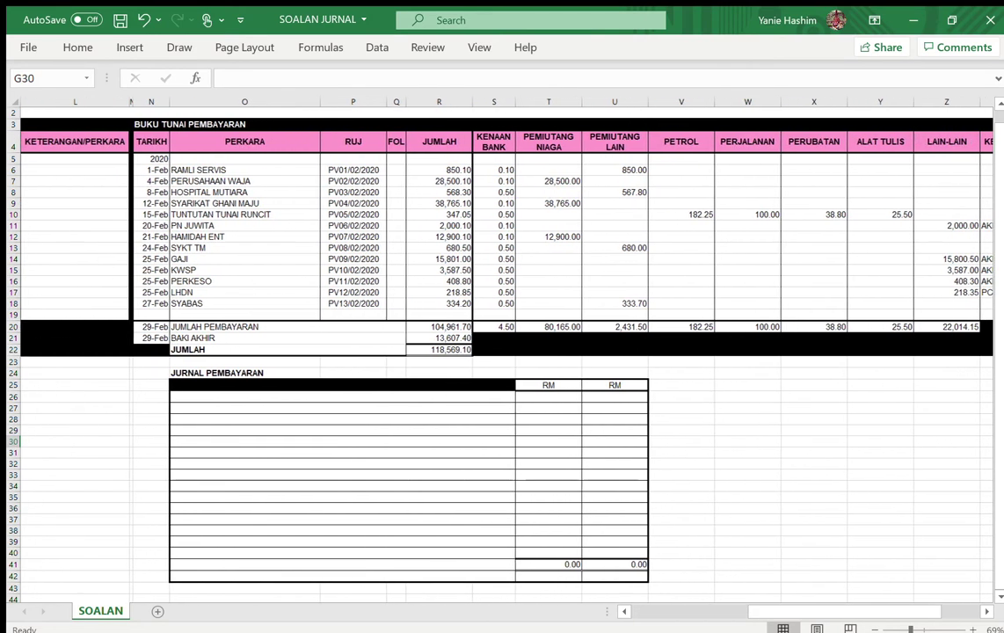
left_click(217, 407)
type("DT KENAAN BANK")
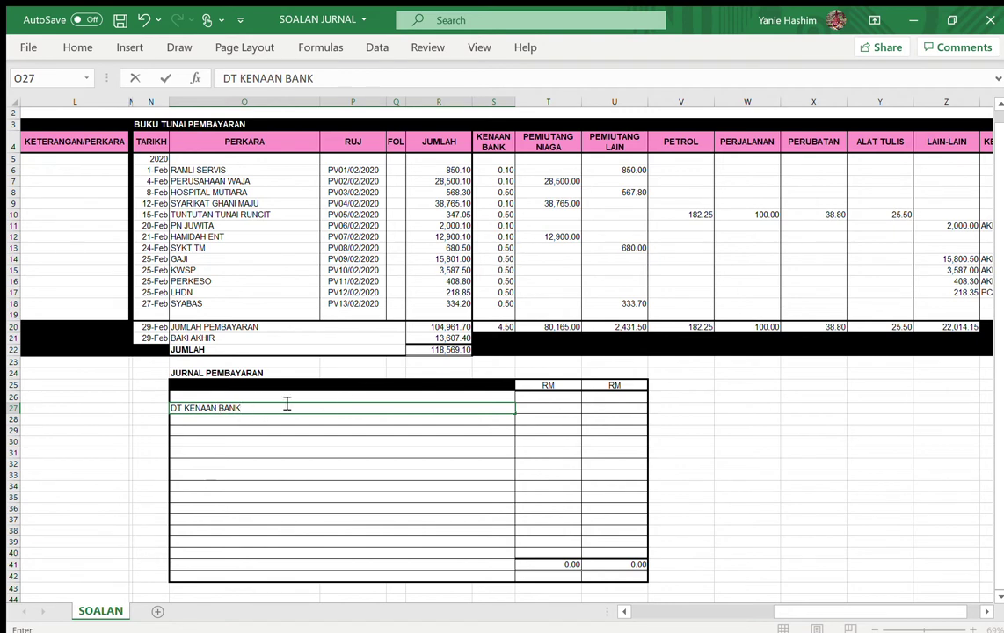
left_click(527, 404)
type("450")
key("Return")
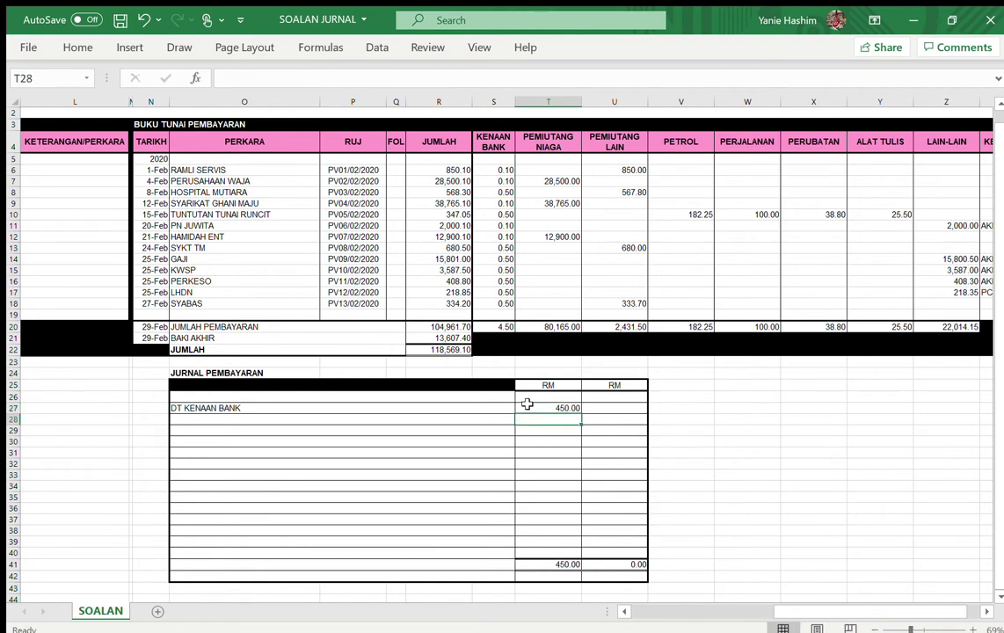
In row 28 of JURNAL PEMBAYARAN, add an indented PEMIUTANG NIAGA line with 80,165.00 in the first RM column
key("Left")
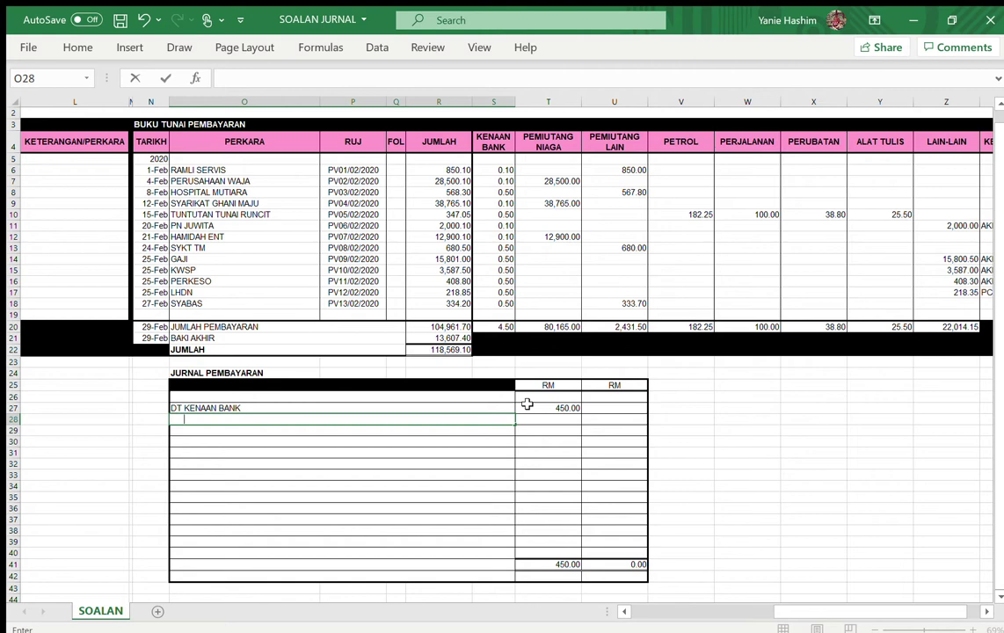
type("PEMIUTANG NIAGA")
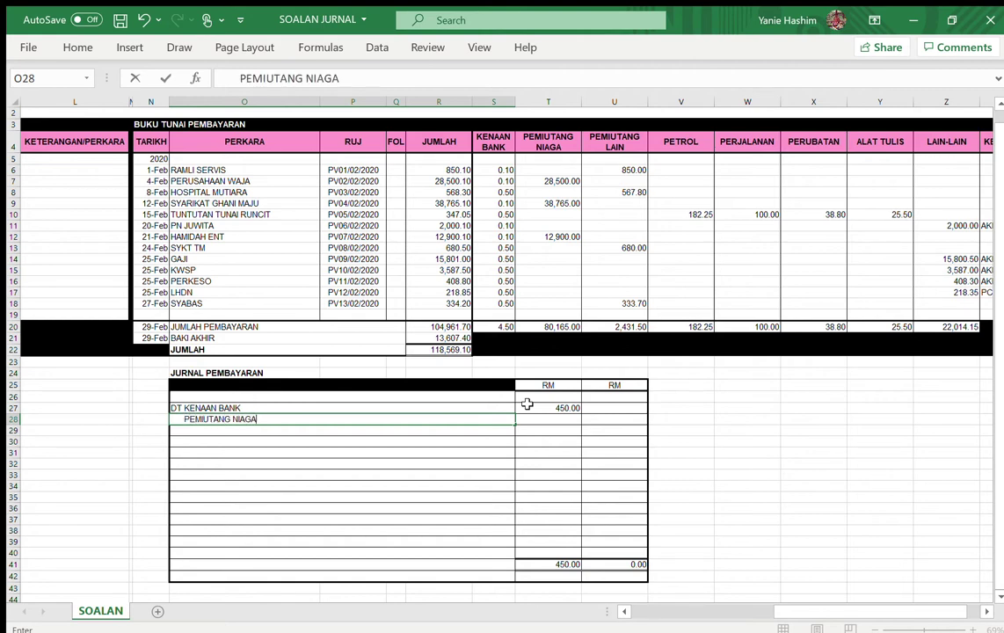
key("Tab")
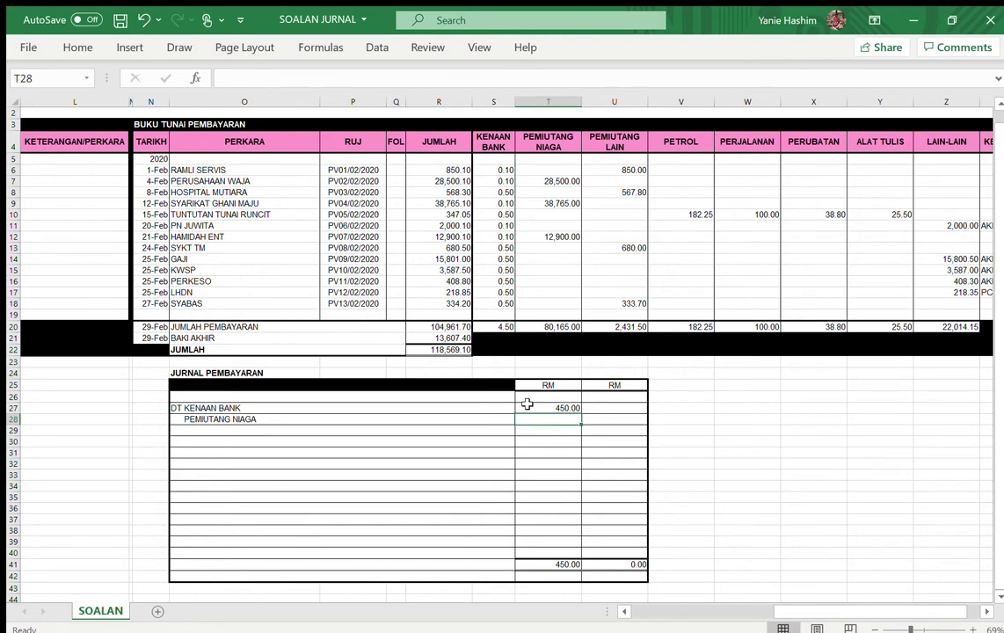
type("80165")
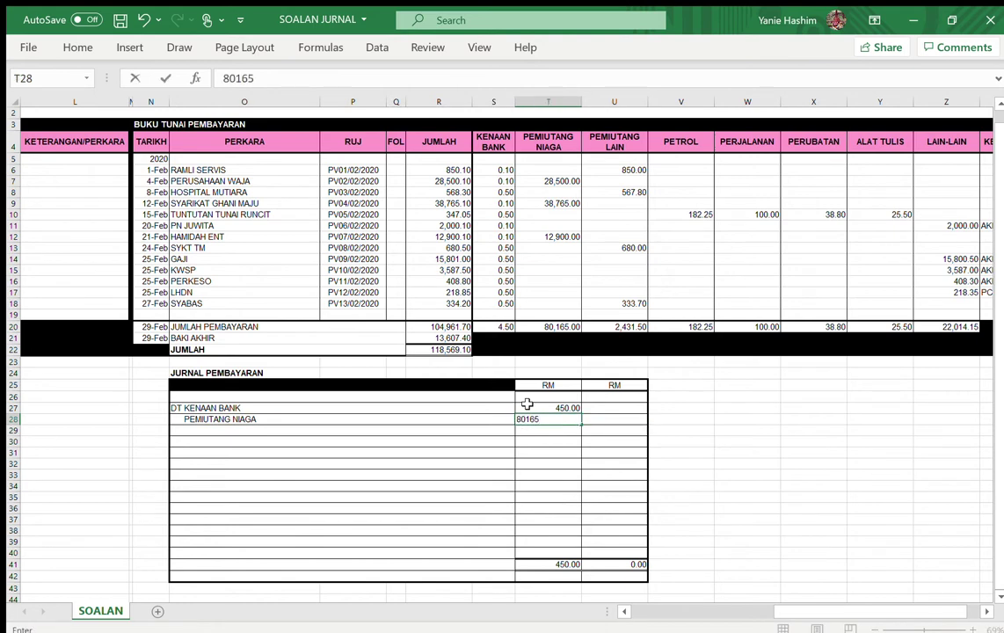
key("Return")
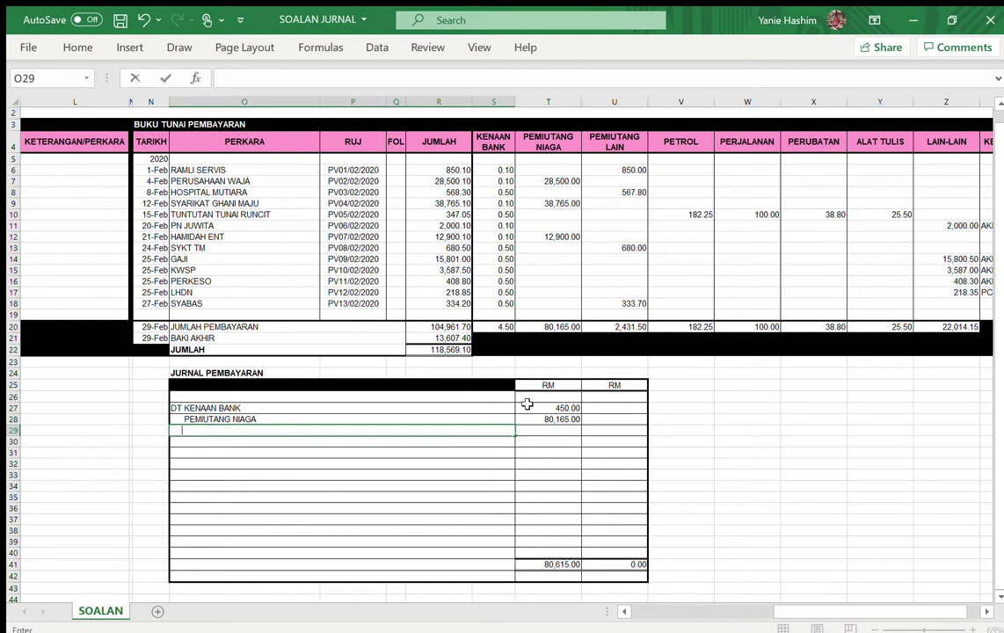
In row 29 of JURNAL PEMBAYARAN, add an indented PEMIUTANG LAIN line with 2,431.50 in the first RM column
type("PEMIUTANG LAIN")
key("Tab")
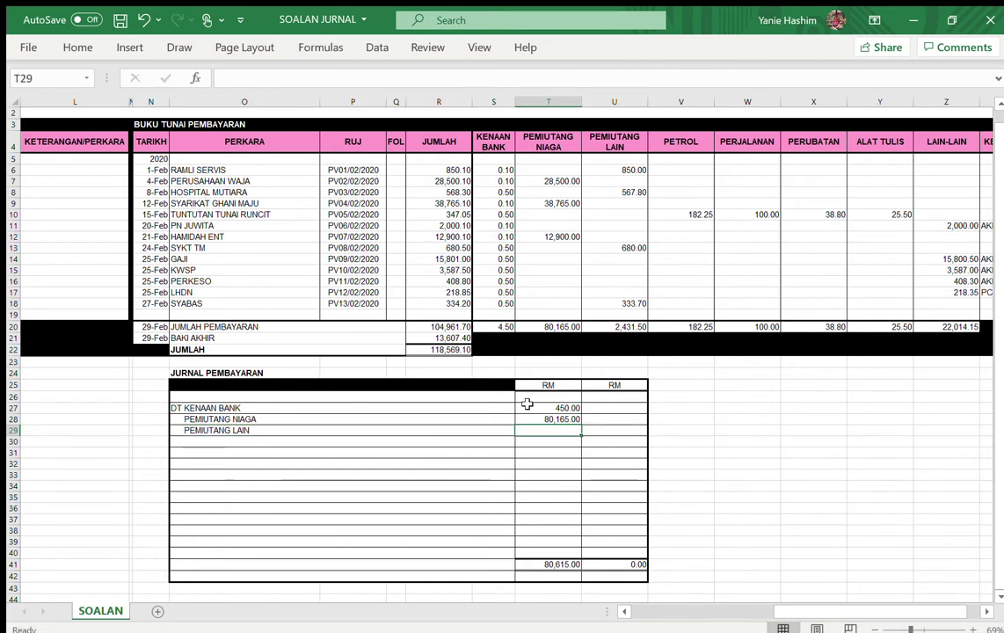
type("2431")
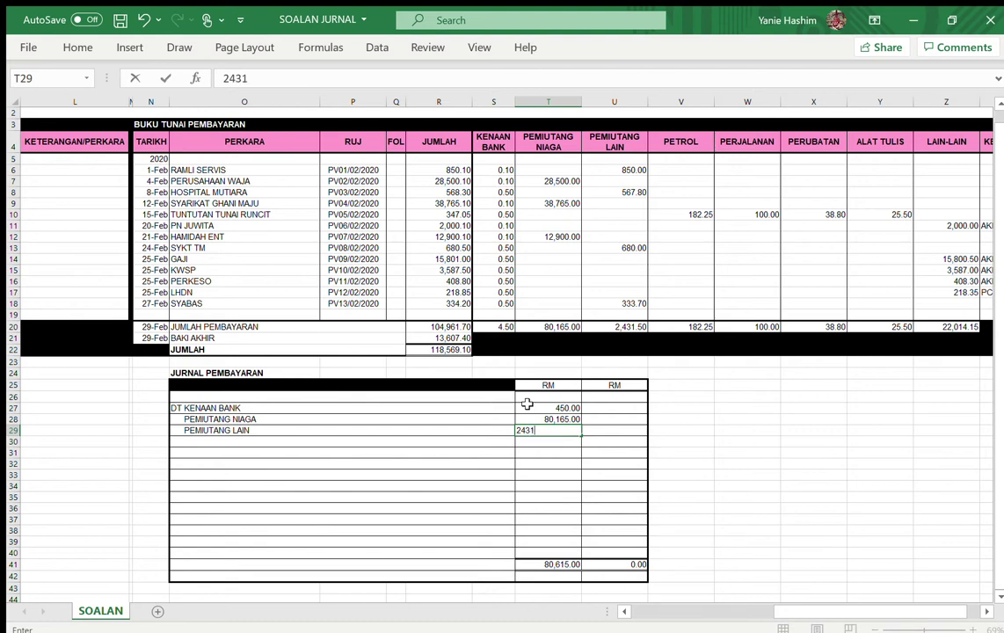
key("Return")
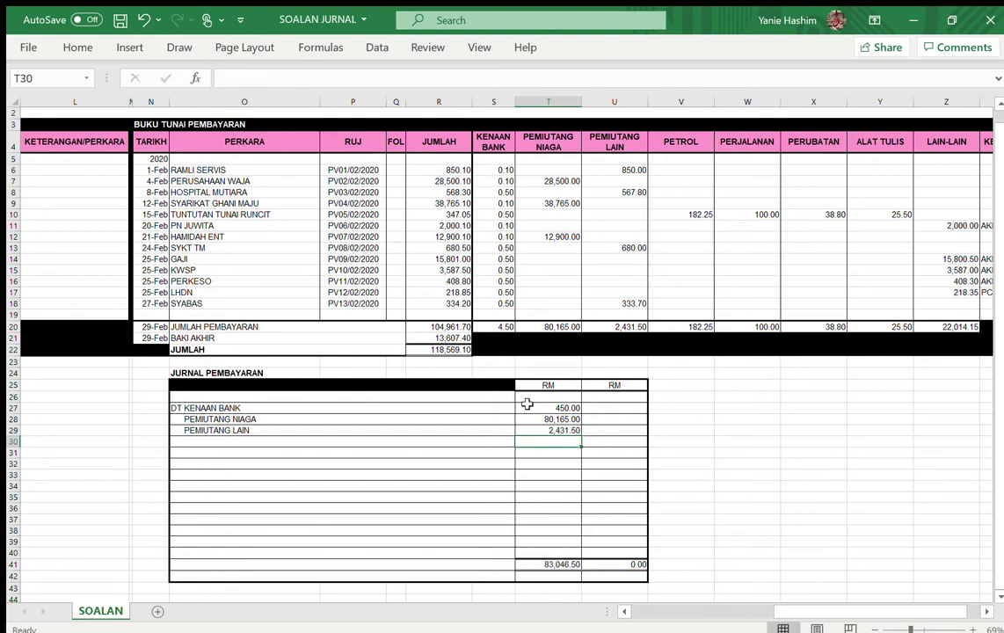
In row 30 of JURNAL PEMBAYARAN, add an indented PETROL line with 182.25 in the first RM column
key("Left")
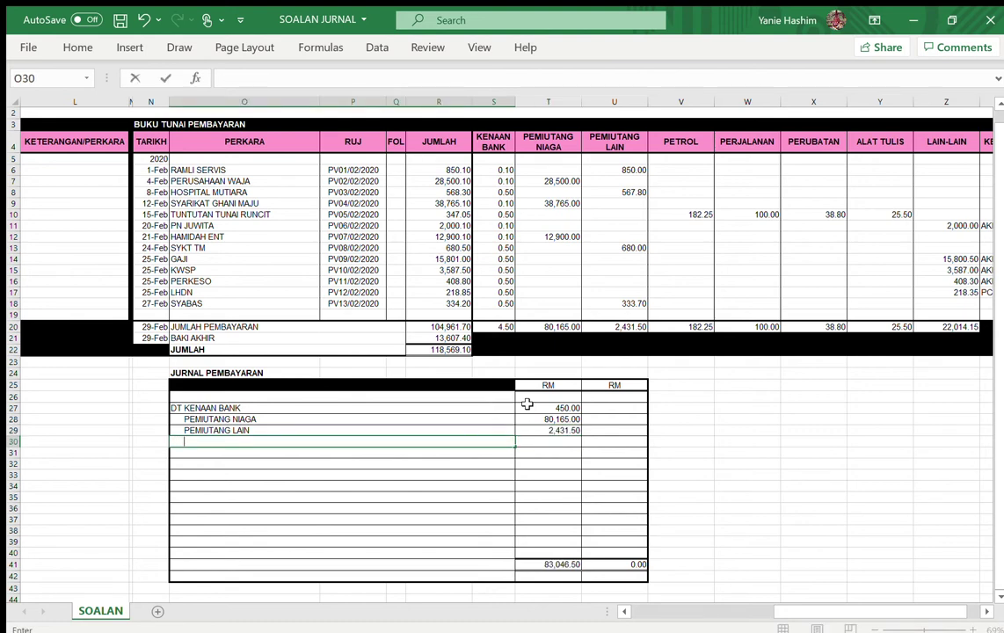
type("PETROL")
key("Tab")
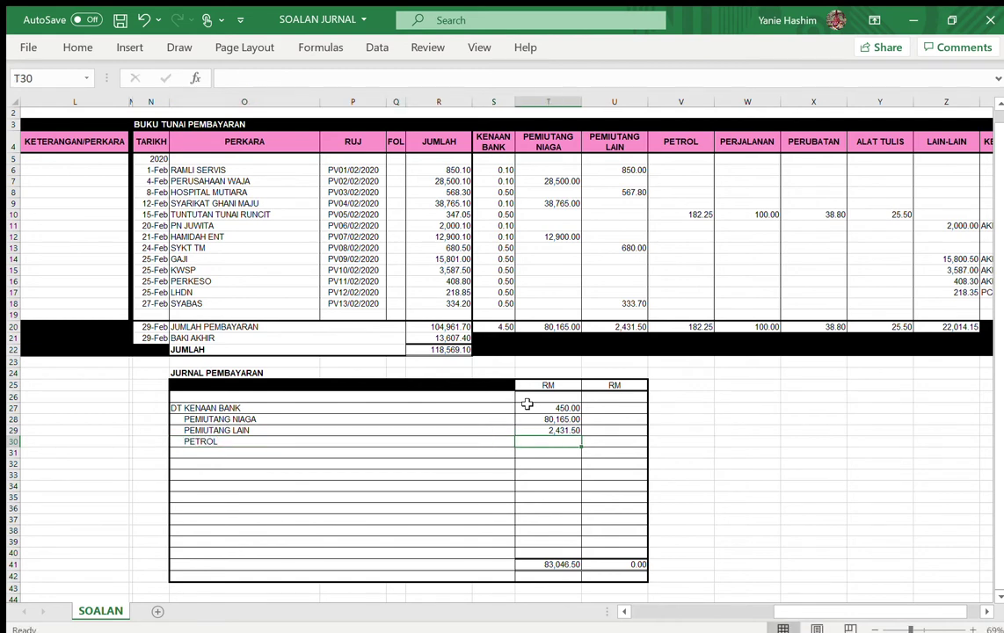
type("1")
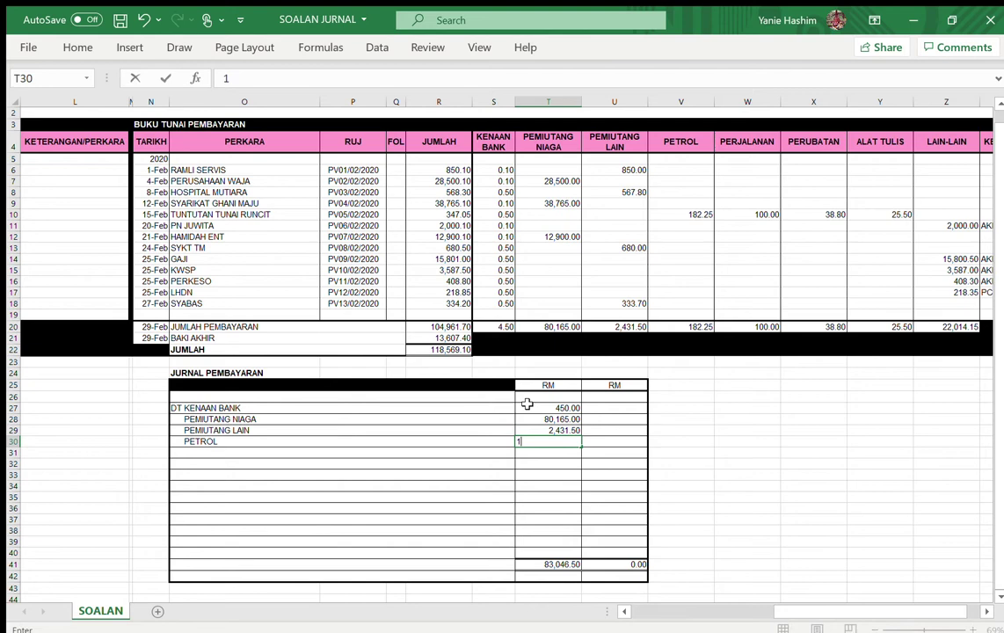
type("82.25")
key("Return")
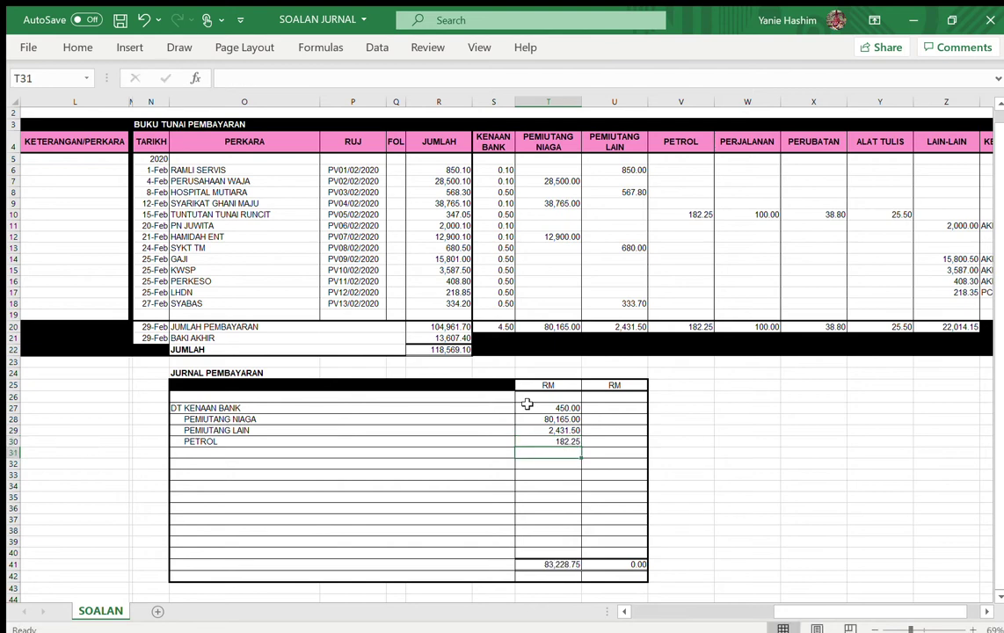
In row 31 of JURNAL PEMBAYARAN, add an indented PERJALANAN line with 100.00 in the first RM column
key("Left")
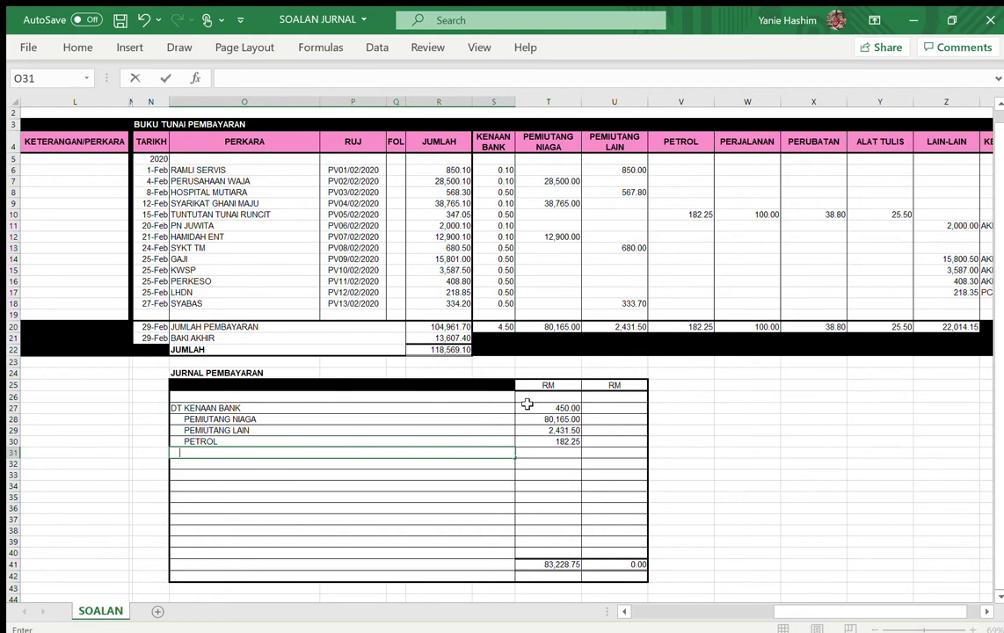
type("PERJALAT")
key("BackSpace")
type("M")
key("BackSpace")
type("NAN")
key("Tab")
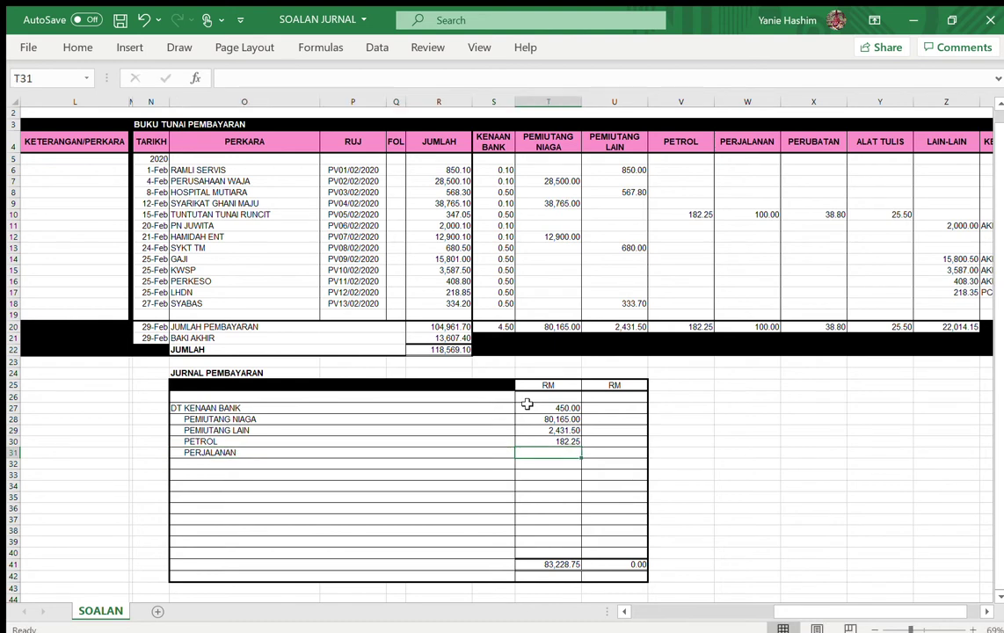
type("100")
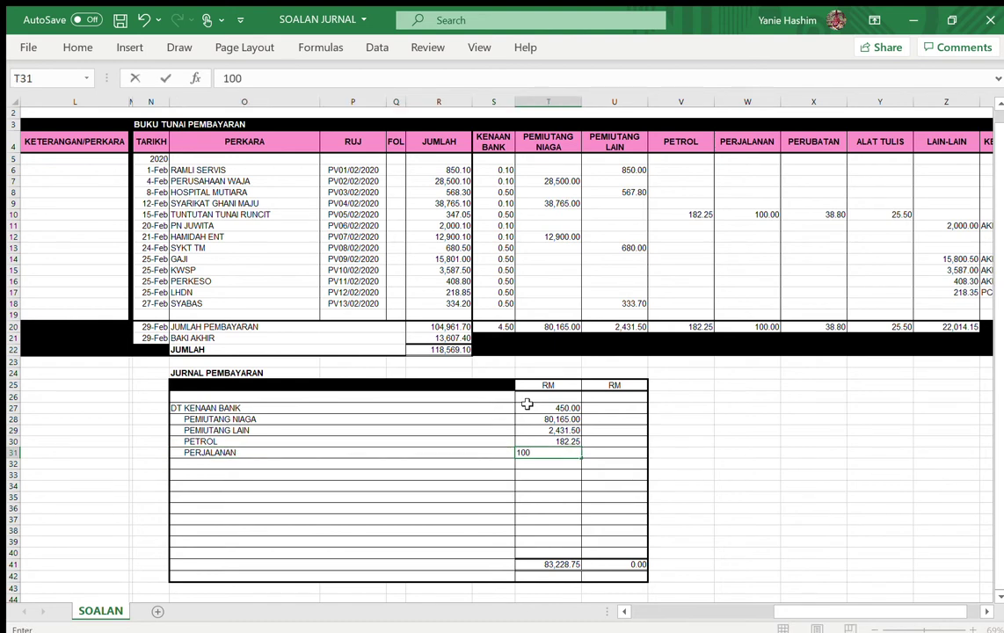
key("Return")
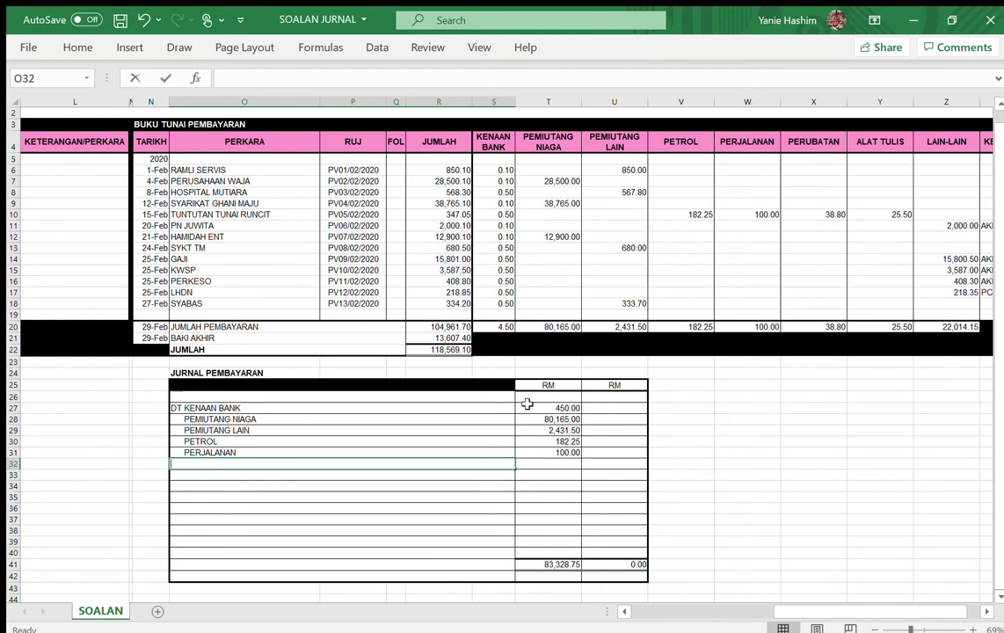
In row 32 of JURNAL PEMBAYARAN, add an indented PERUBATAN line with 38.80 in the first RM column
type("P")
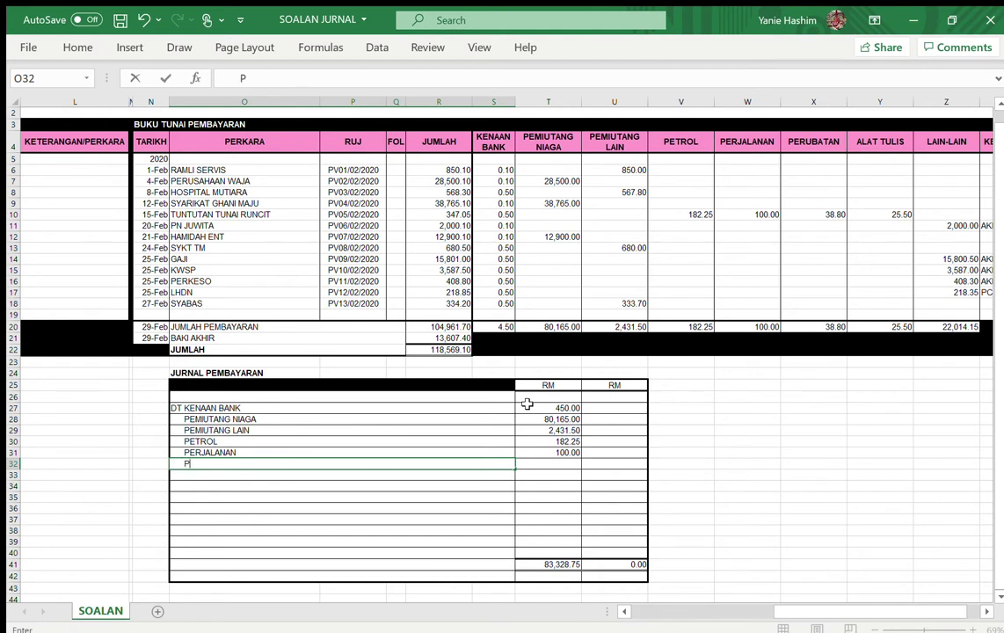
type("ERUBATAN")
key("Tab")
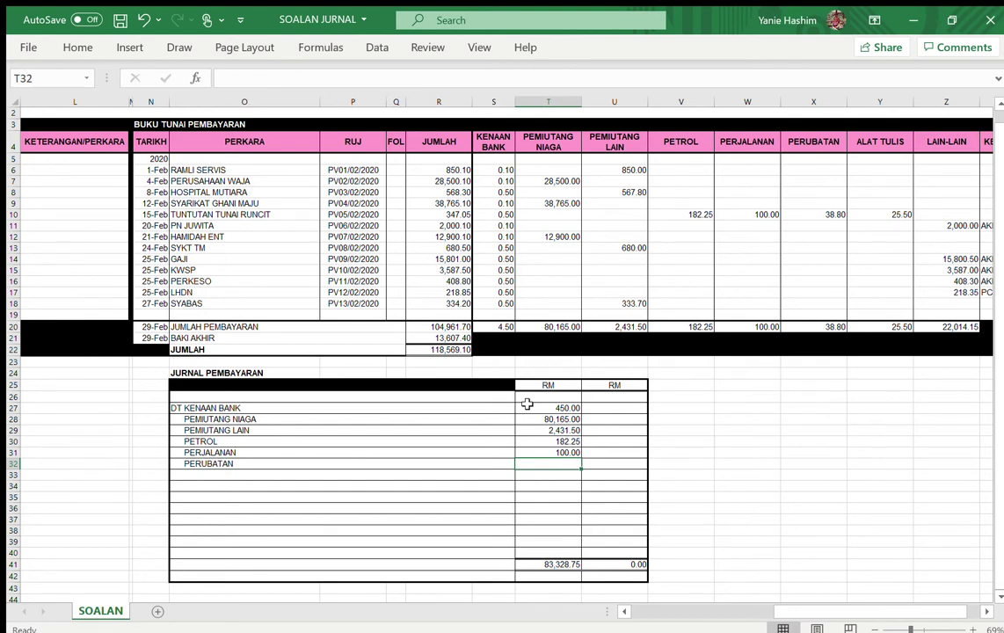
type("38.")
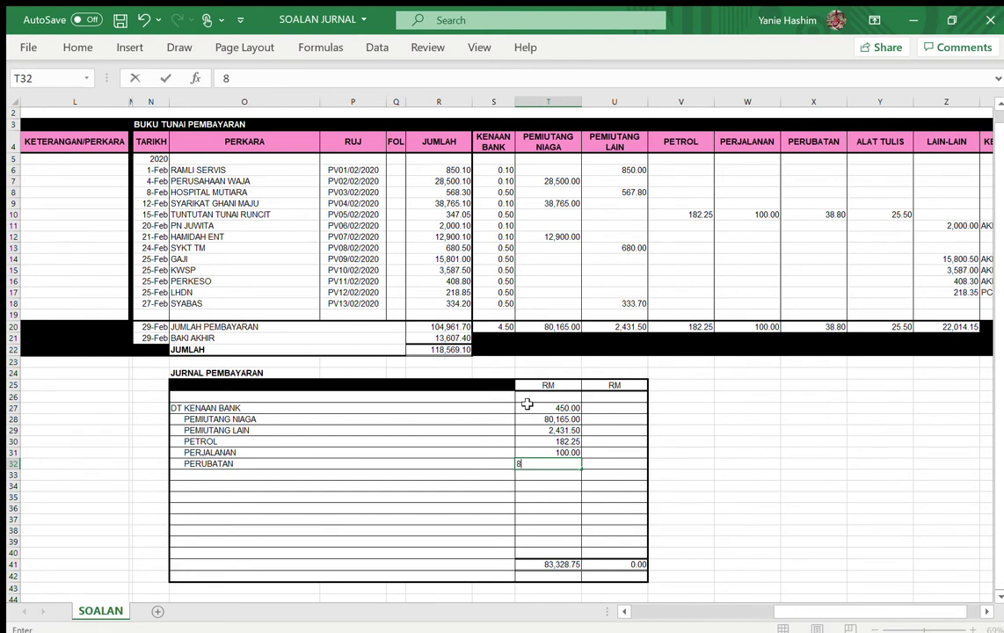
type("8")
key("Return")
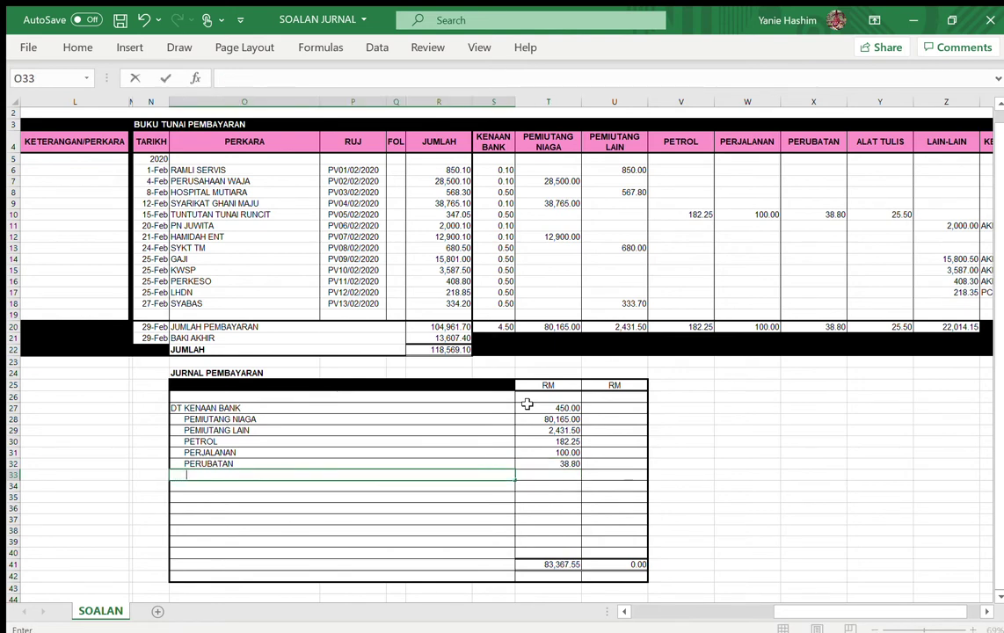
In row 33 of JURNAL PEMBAYARAN, add an indented ALAT TULIS line with 25.50 in the first RM column
type("ALAT TULIS")
key("Tab")
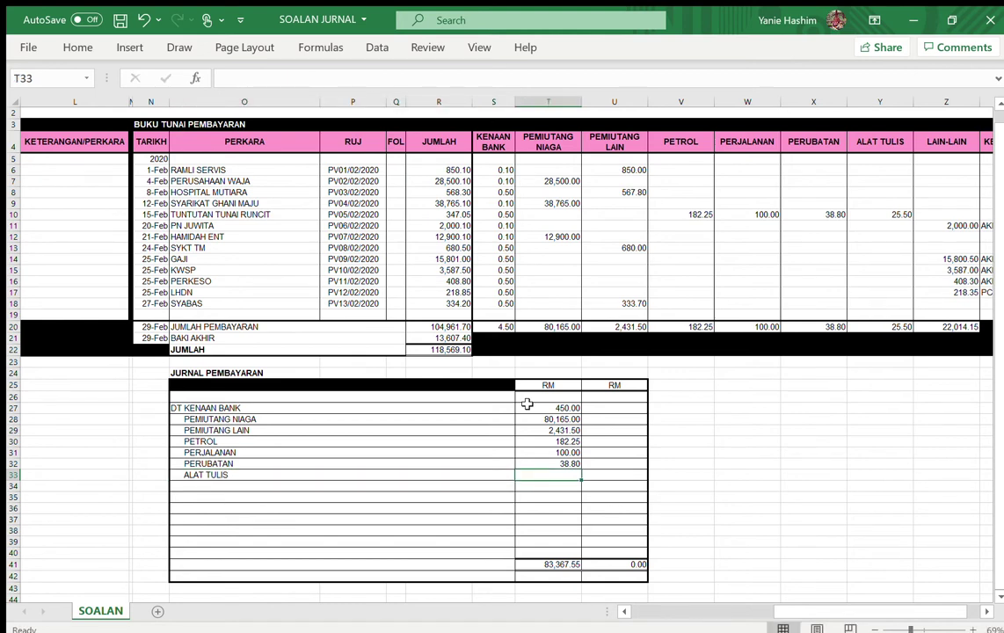
type("25.5")
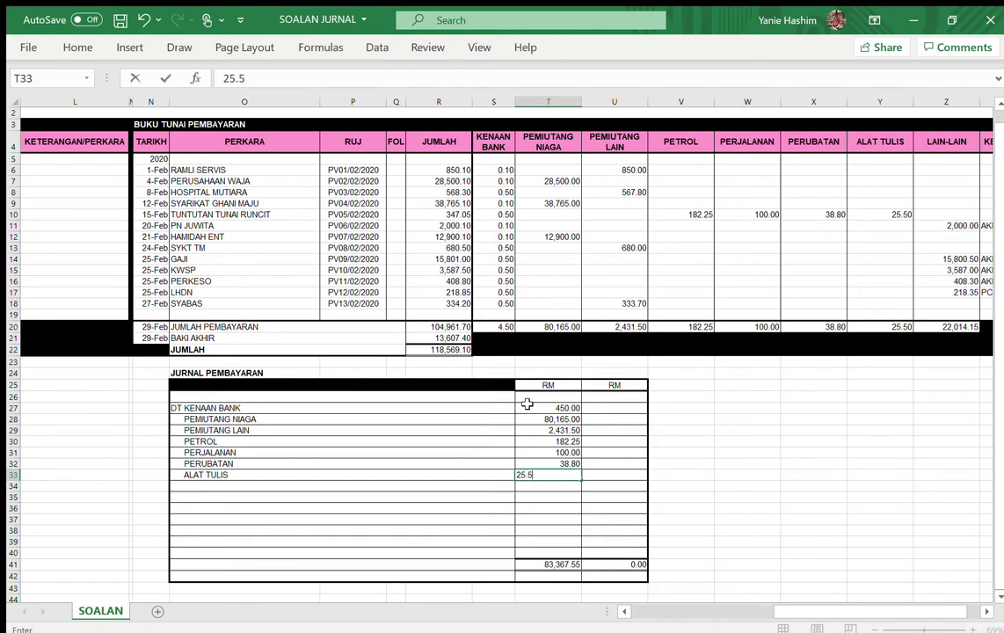
key("Return")
In row 34 of JURNAL PEMBAYARAN, add an indented AKRUAN SEWA line with 2,000.00 in the first RM column
scroll(526, 404, "right", 3)
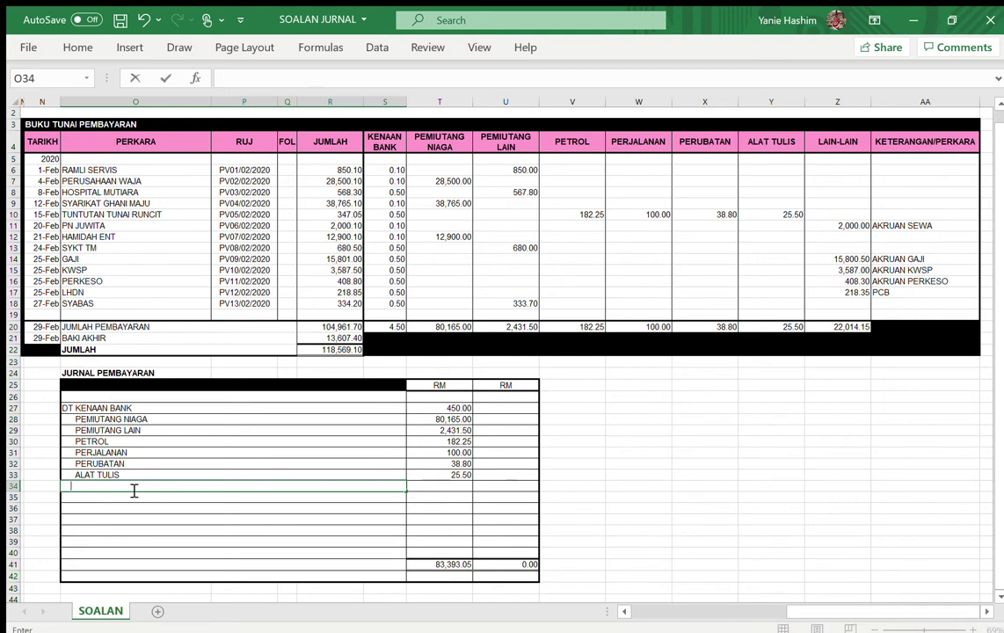
type("AKRUAN SEWA")
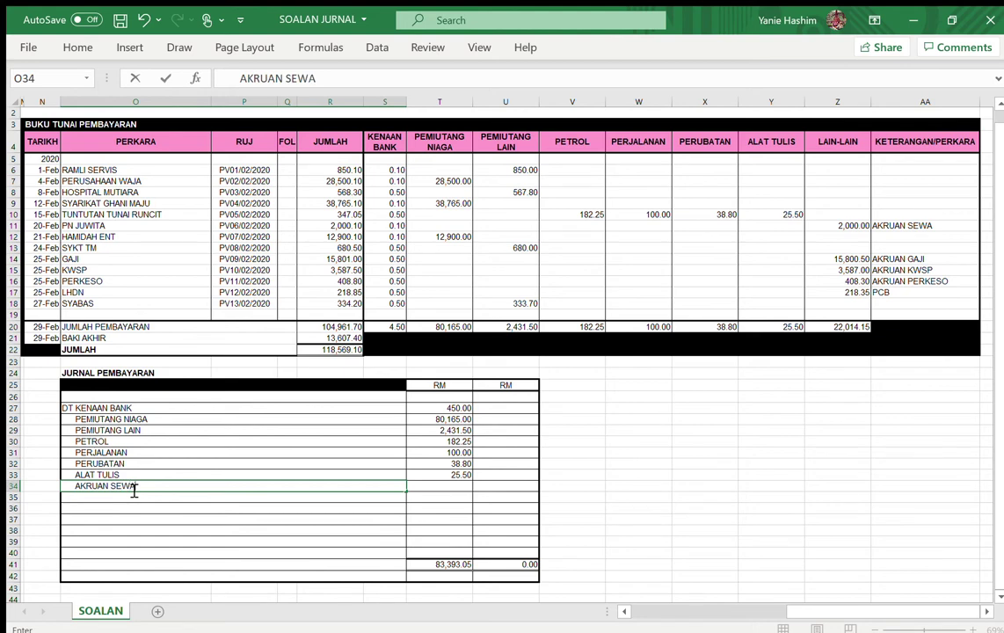
key("Tab")
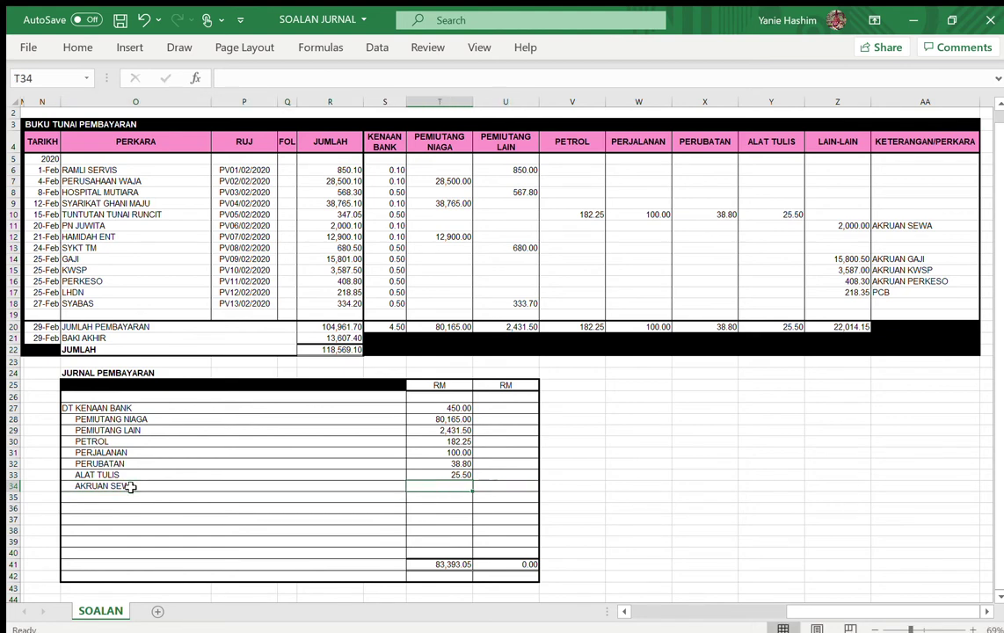
type("2")
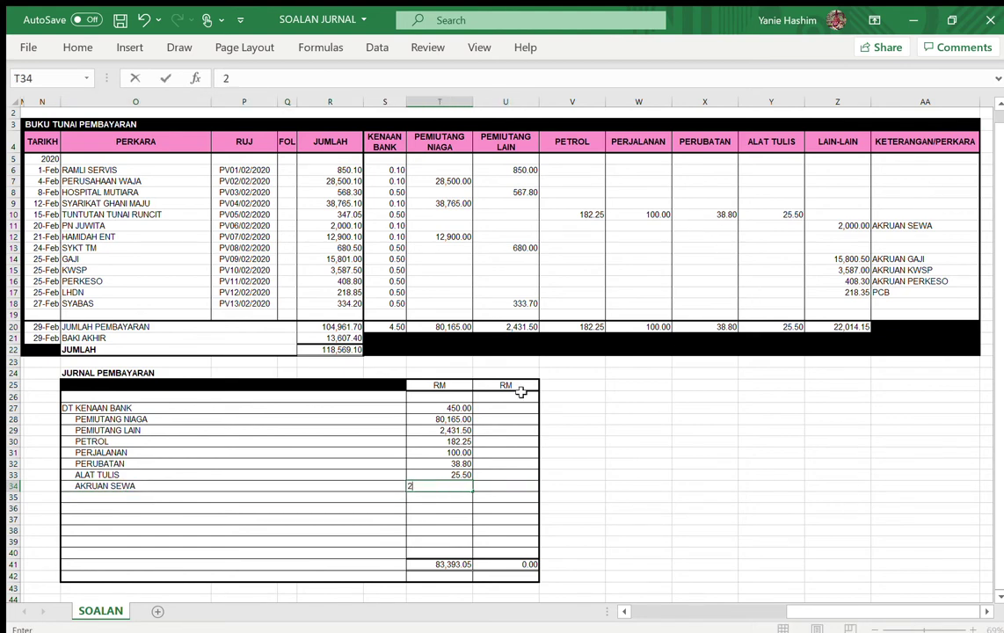
type(",0000")
key("Return")
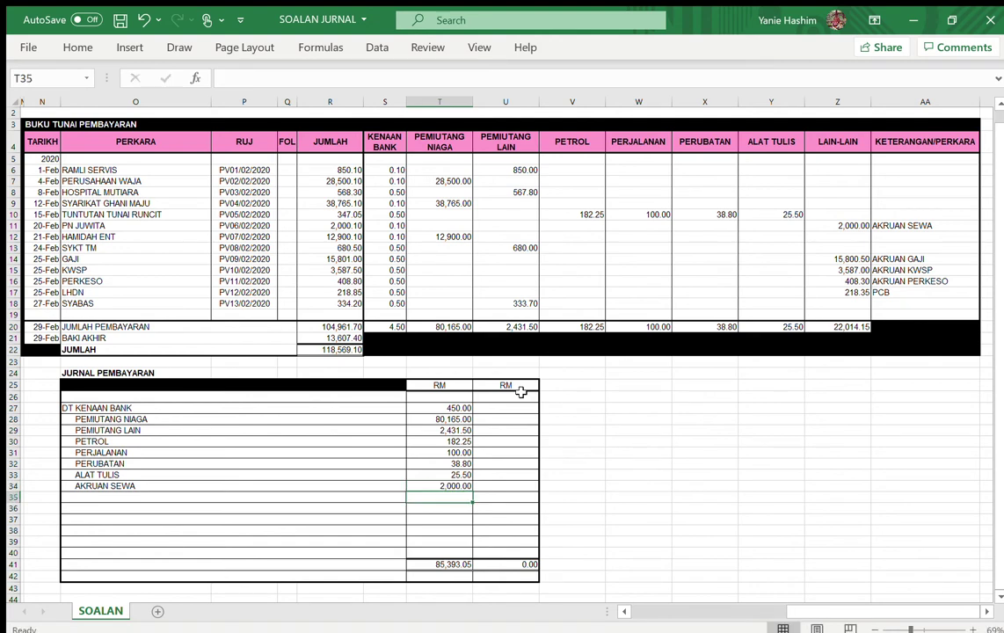
In row 35 of JURNAL PEMBAYARAN, add an indented AKRUAN GAJI line with 15,800.50 in the first RM column
type("AKRUAN GAJI")
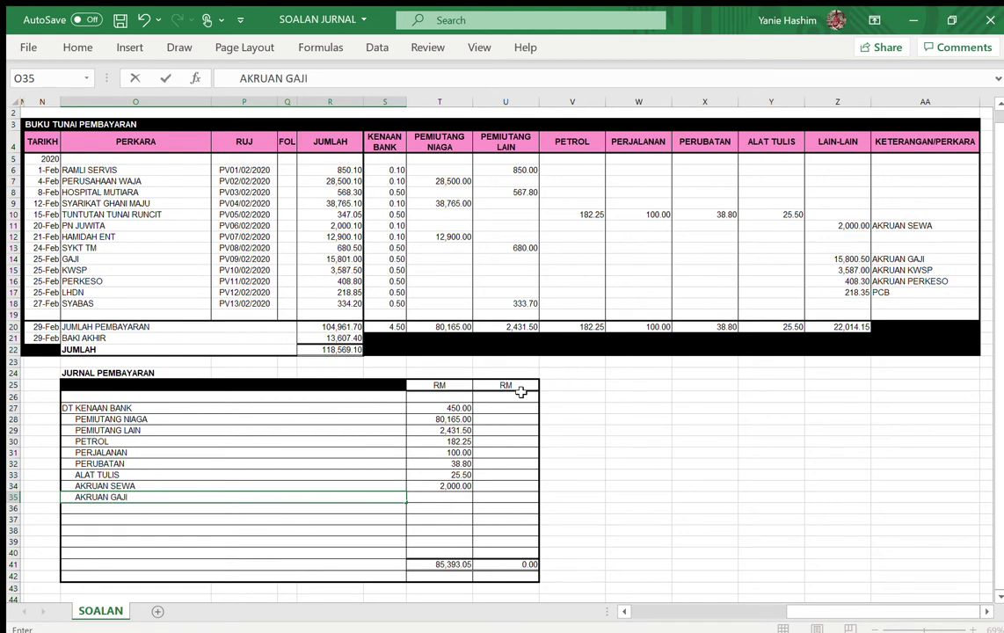
key("Tab")
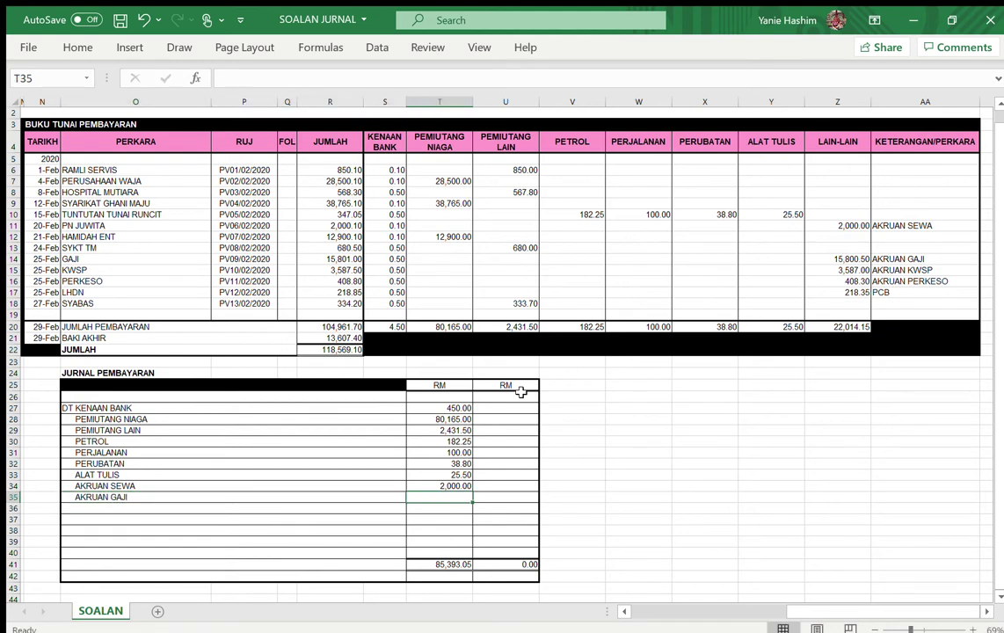
type("15")
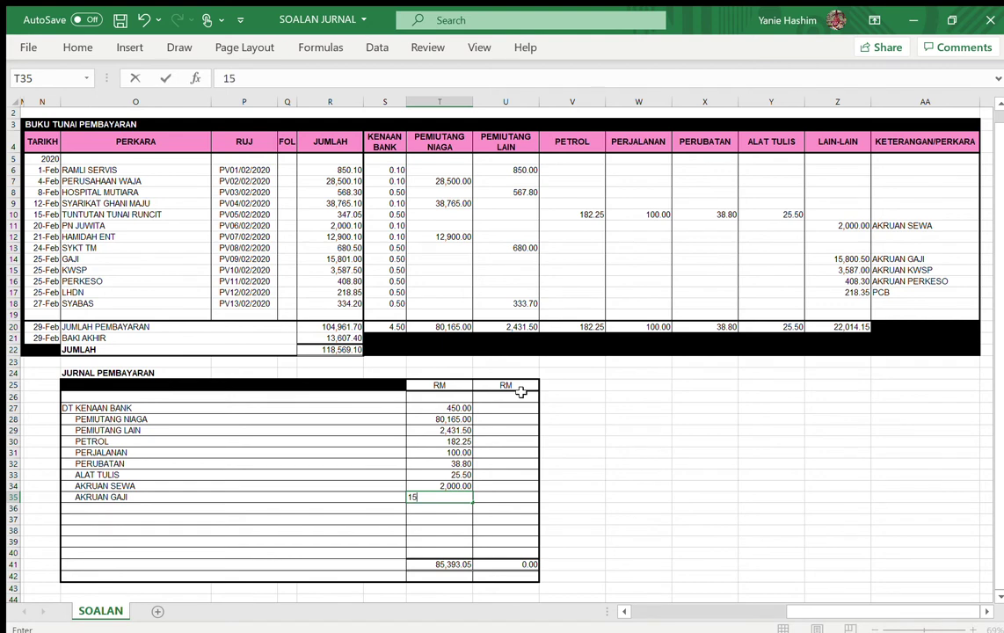
type(",800.5")
key("Return")
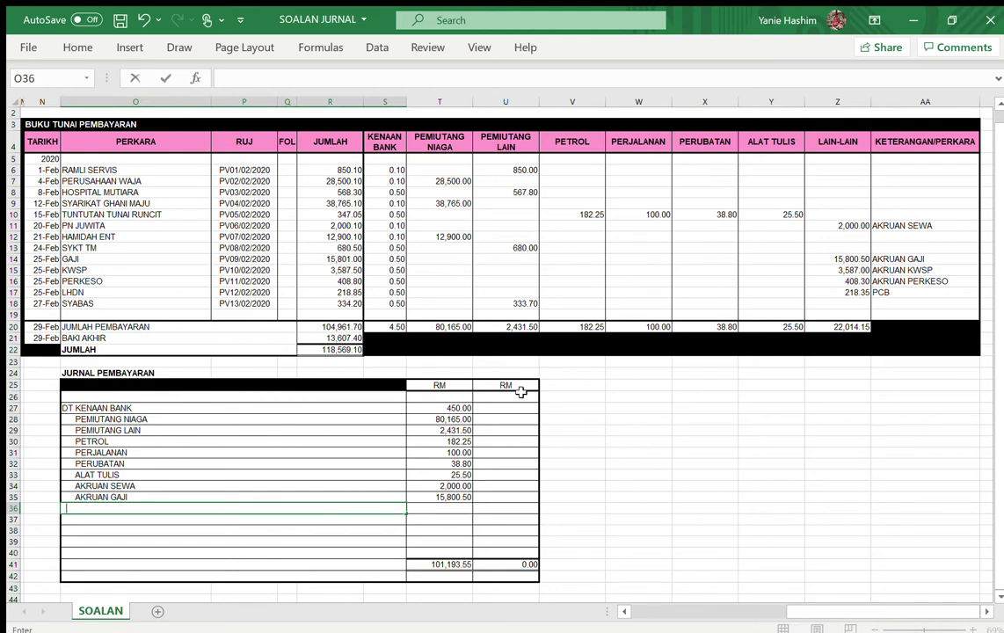
In row 36 of JURNAL PEMBAYARAN, add an indented AKRUAN KWSP line with 3,587.00 in the first RM column
type("AKRUAN KWSP")
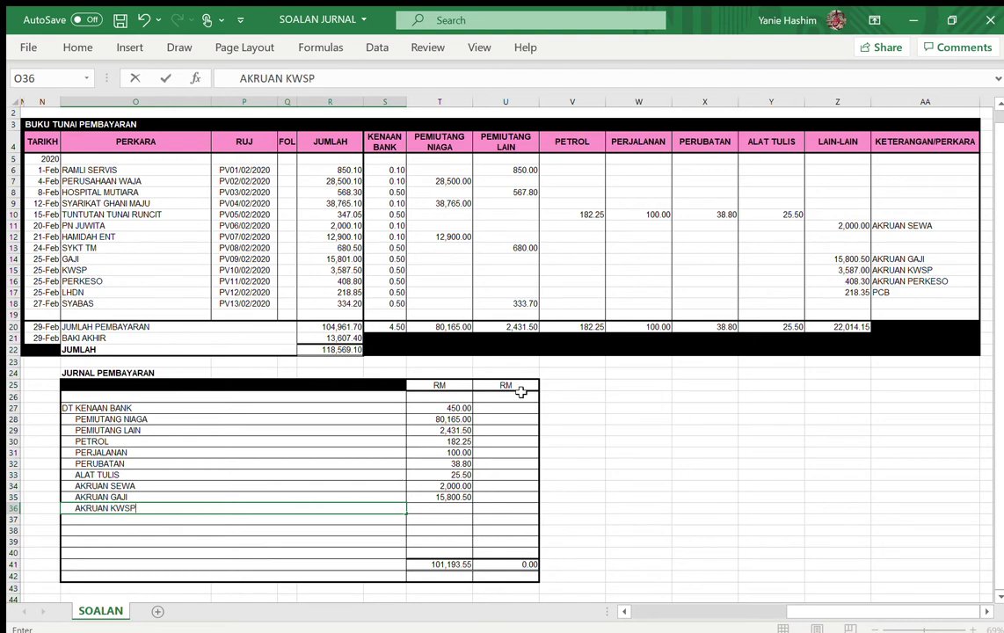
key("Tab")
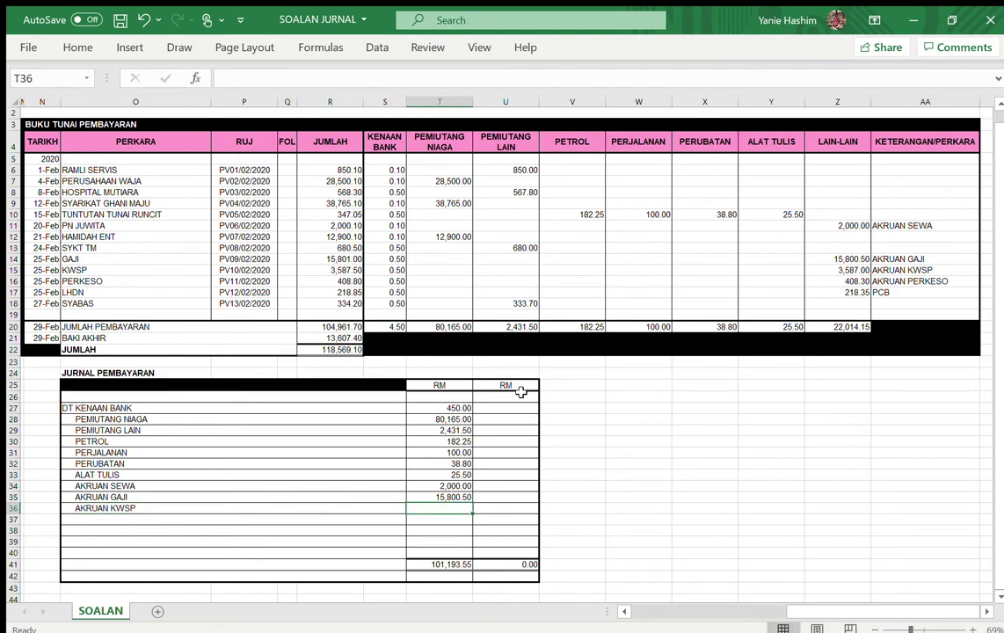
type("35")
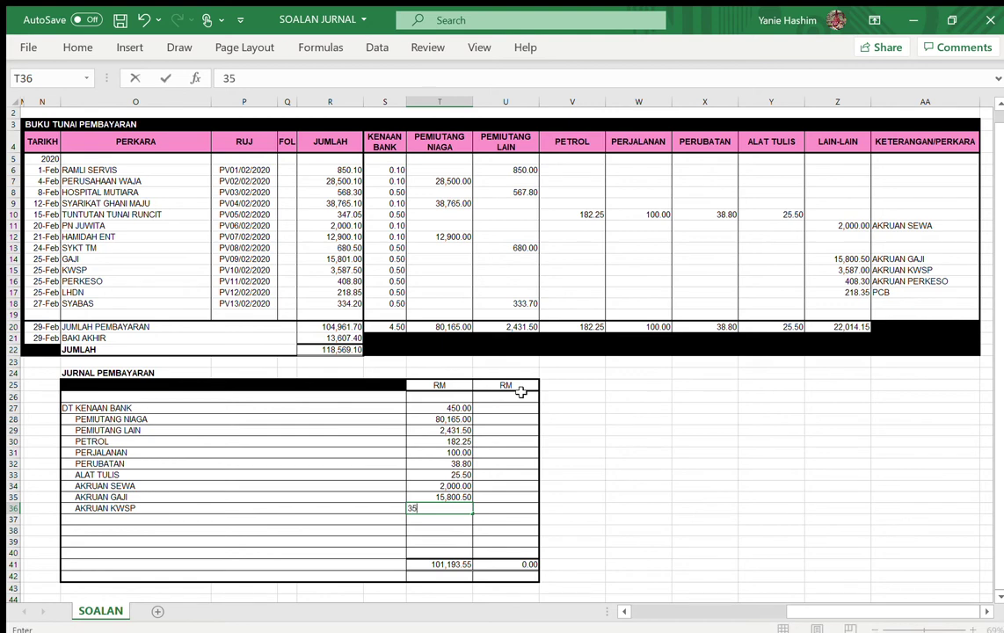
type("87")
key("Return")
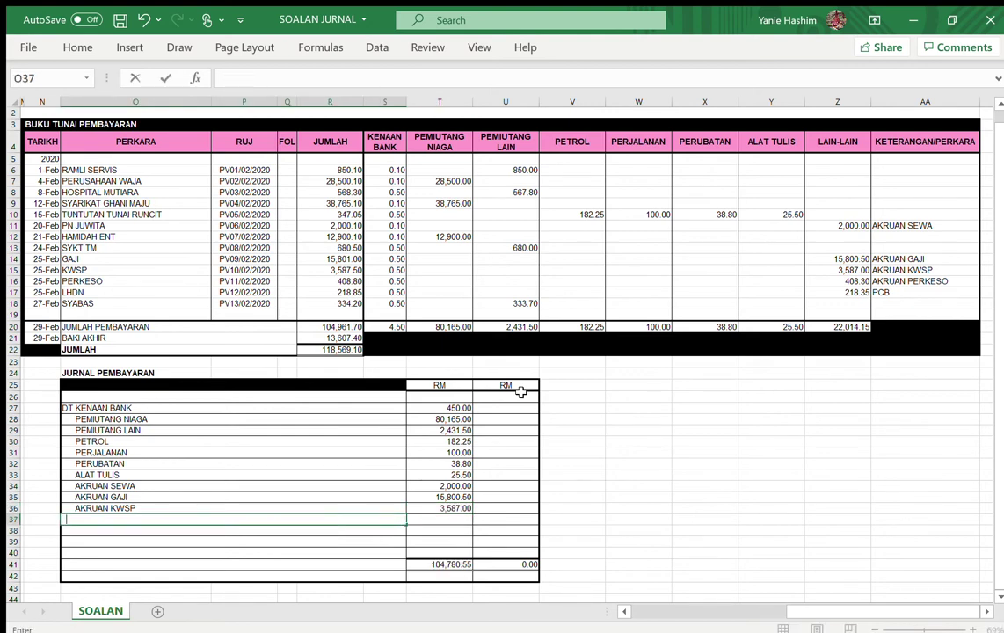
In row 37 of JURNAL PEMBAYARAN, add an indented AKRUAN PERKESO line with 408.30 in the first RM column
type("AKRUAN PERKESO")
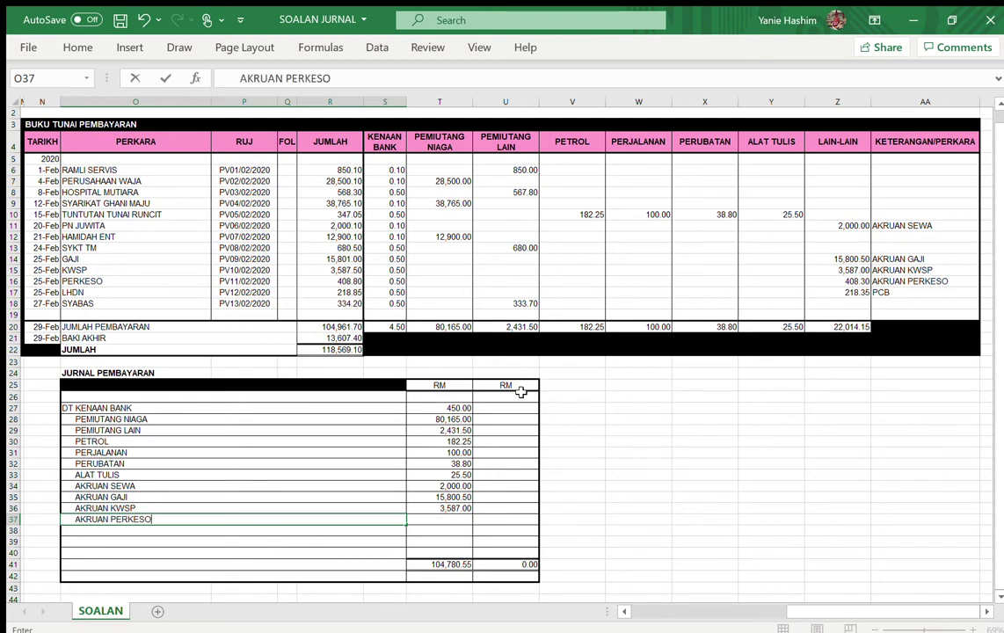
key("Tab")
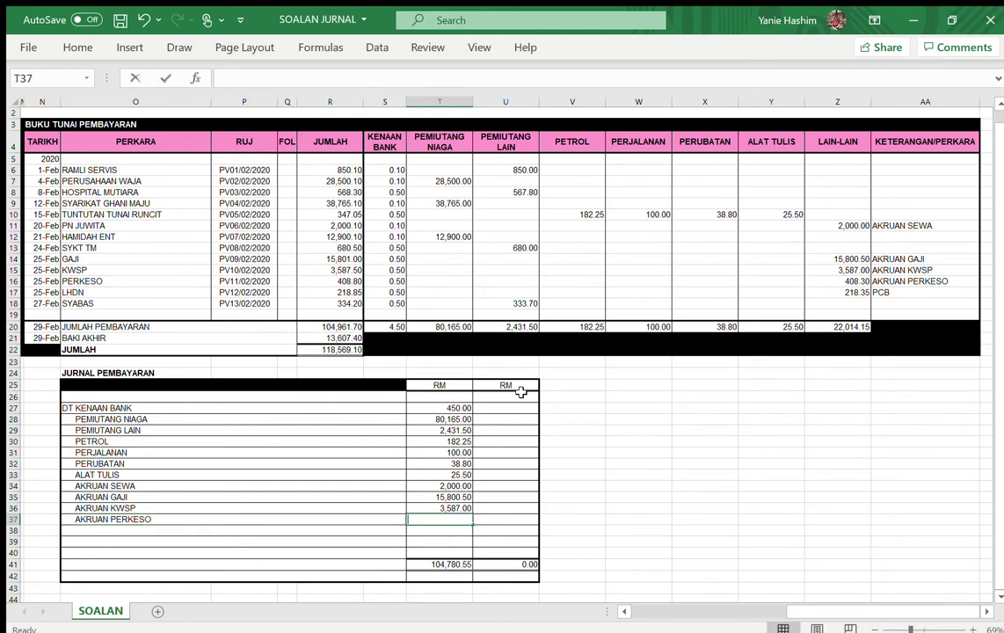
type("408.3")
key("Return")
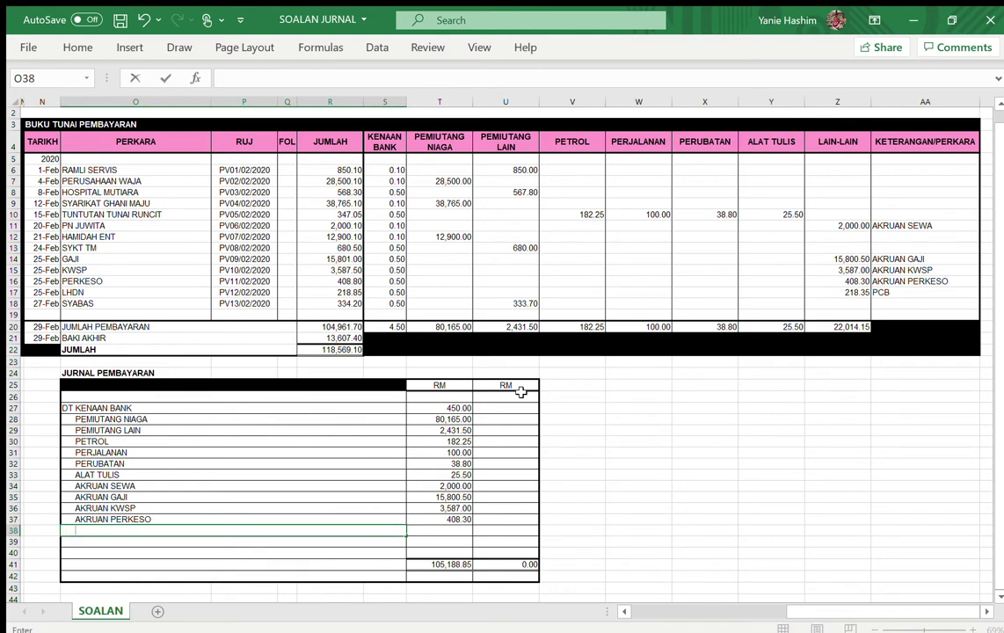
In row 38 of JURNAL PEMBAYARAN, add an indented PCB line with 218.35 in the first RM column
type("PCB")
key("Tab")
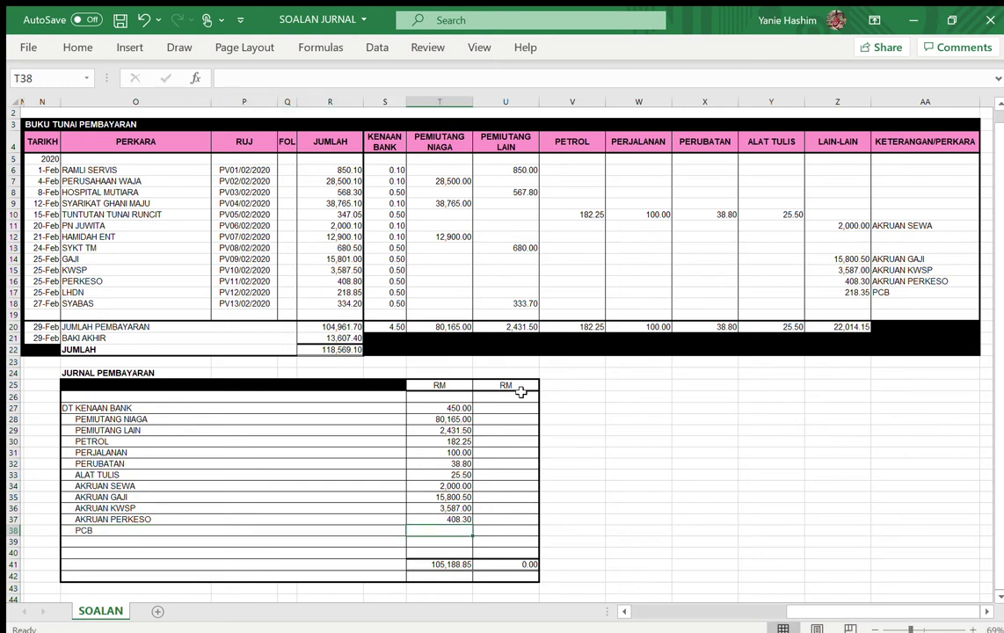
type("218.35")
key("Return")
In row 39 of JURNAL PEMBAYARAN, add an indented KT BANK line with 104,961.70 in the second RM column
key("Left")
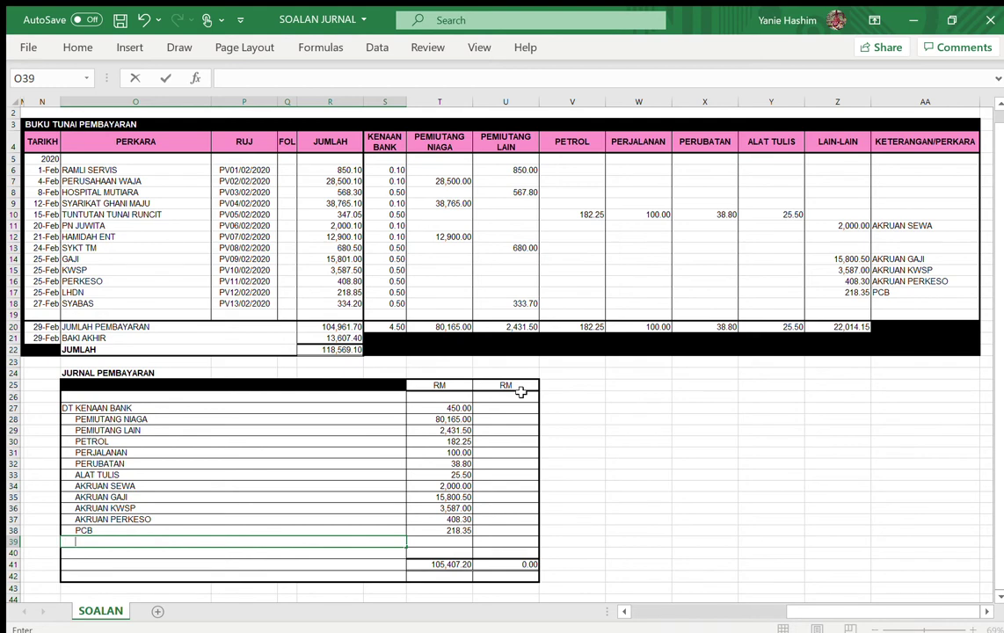
type("KT BANK")
key("Right")
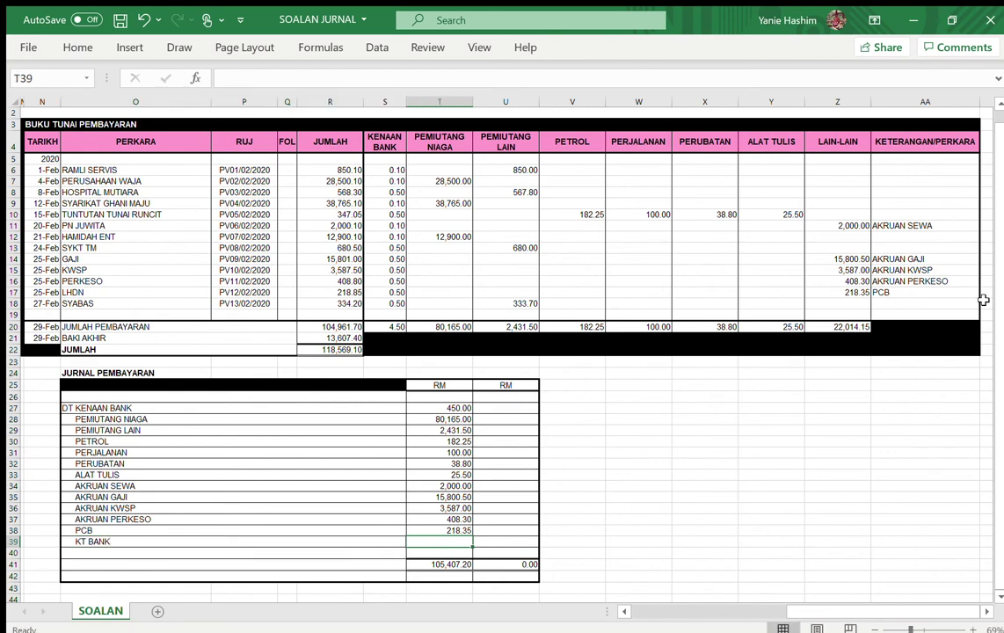
key("Right")
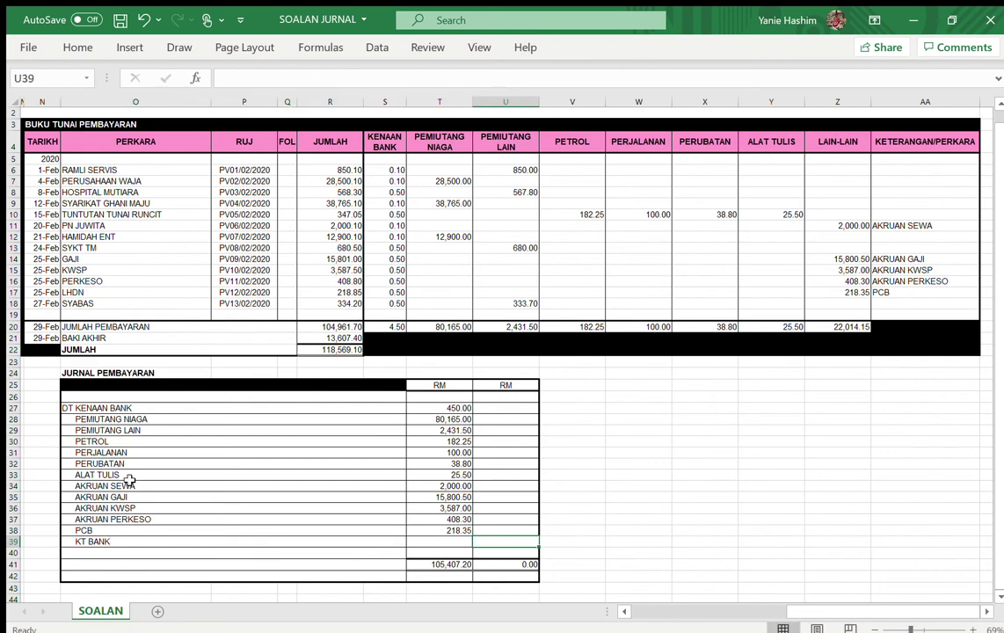
type("104,")
type("961")
type(".7")
key("Return")
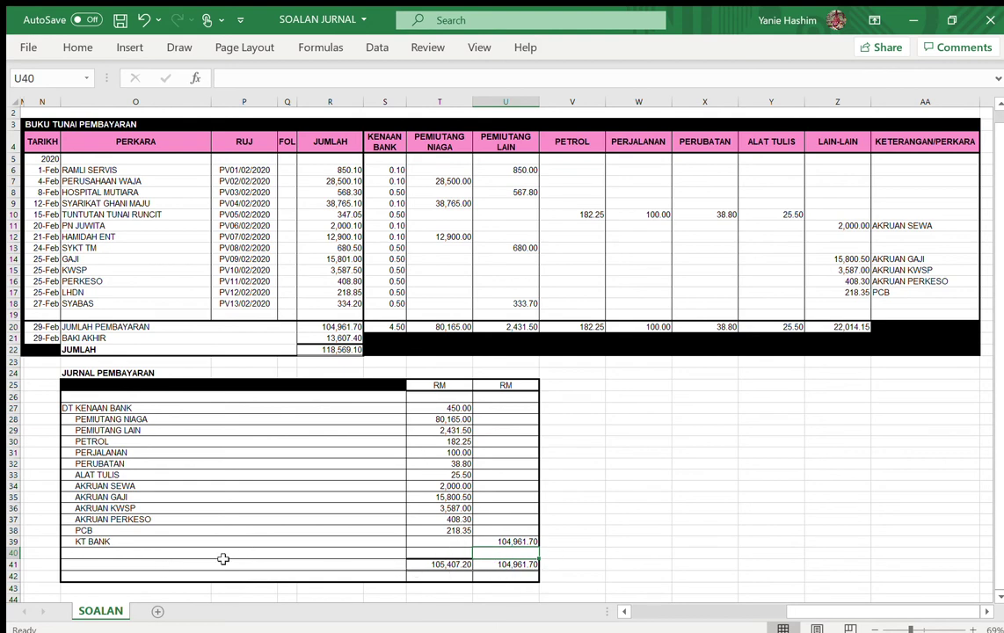
Label the totals row 41 of JURNAL PEMBAYARAN as (JUMLAH PEMBAYARAN FEB'2020)
left_click(192, 565)
double_click(192, 565)
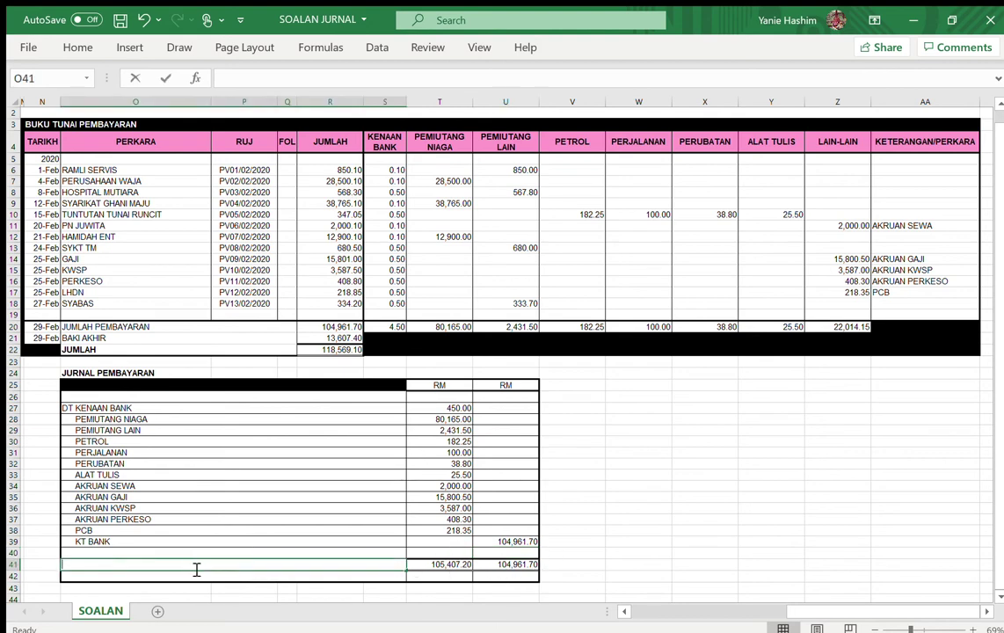
type("(")
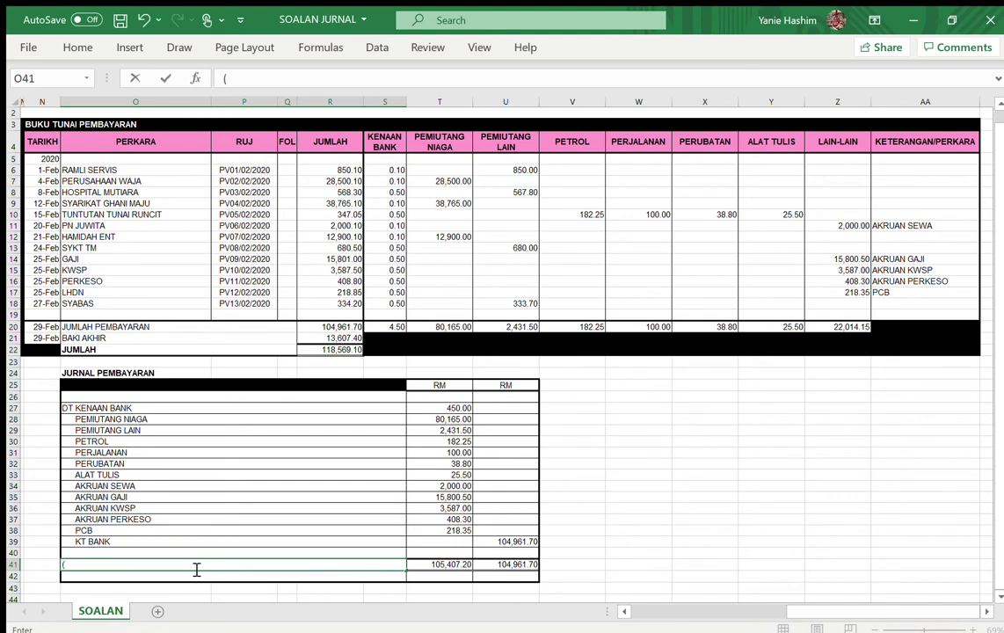
type("JUMLAH PEMBAYARAN")
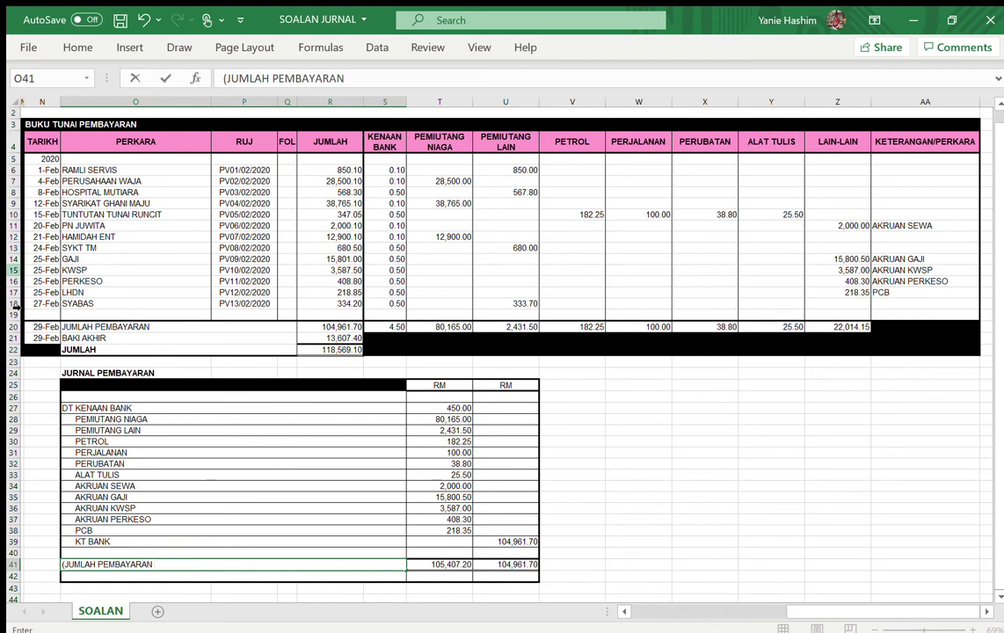
type("FEB'2")
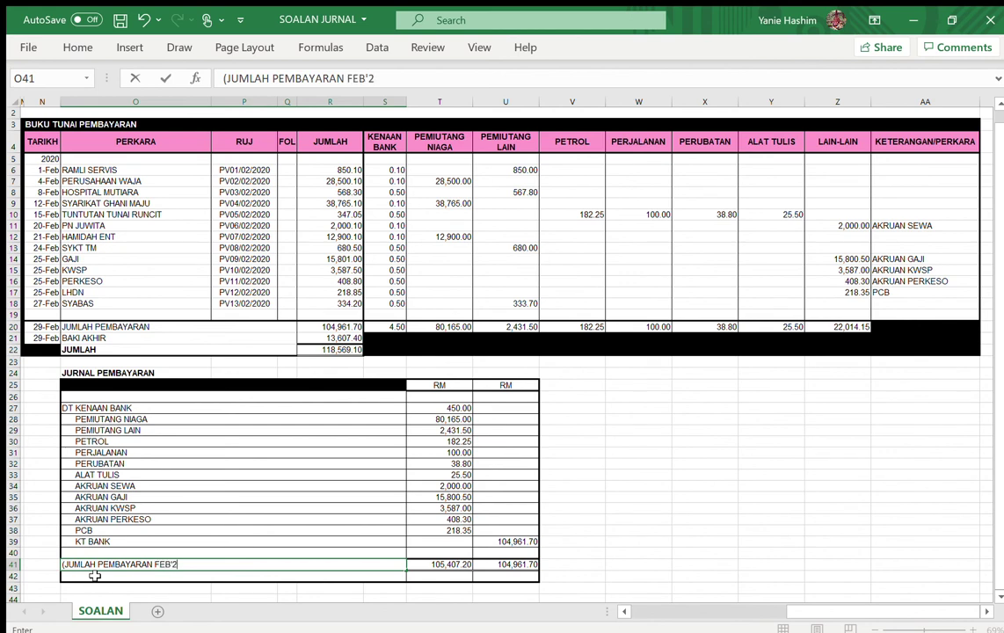
type("020)")
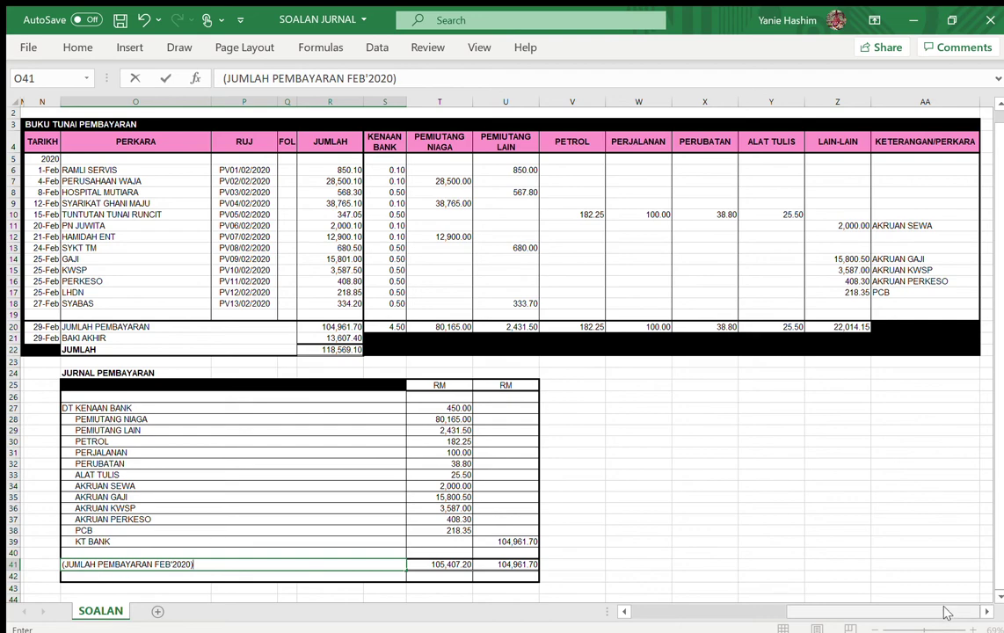
left_click_drag(945, 611, 814, 584)
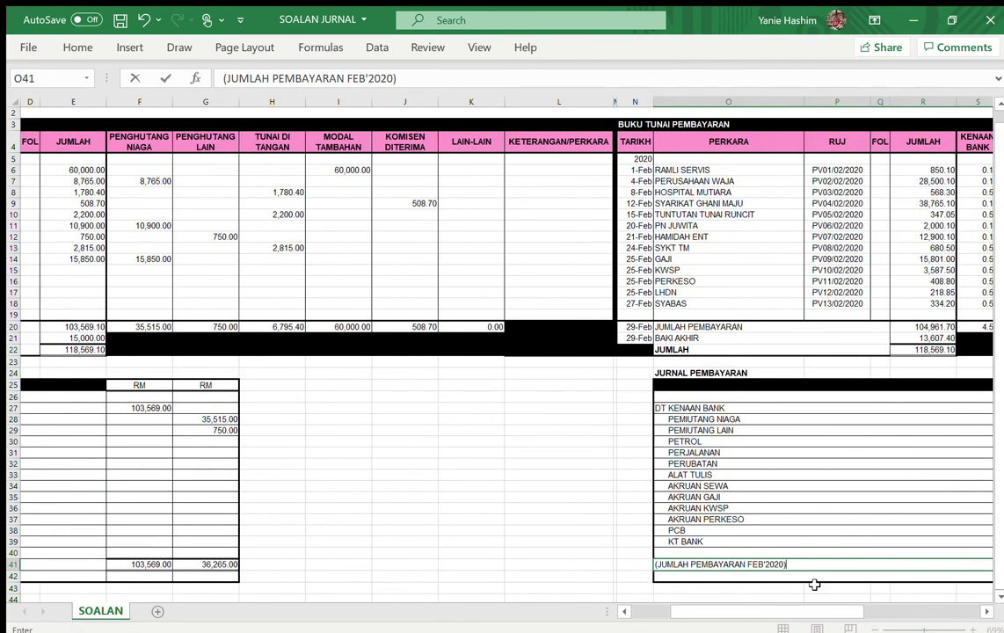
key("ctrl+Return")
Check the JURNAL PEMBAYARAN amounts one by one, from KT BANK up to PETROL, against the payments cash book totals
left_click_drag(835, 606, 937, 598)
left_click(640, 540)
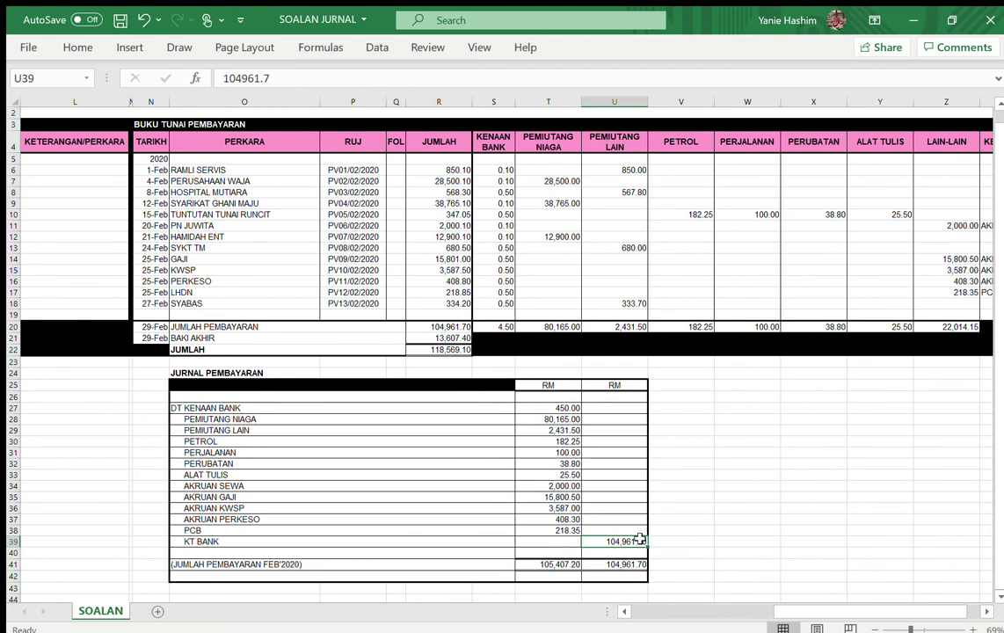
left_click(569, 530)
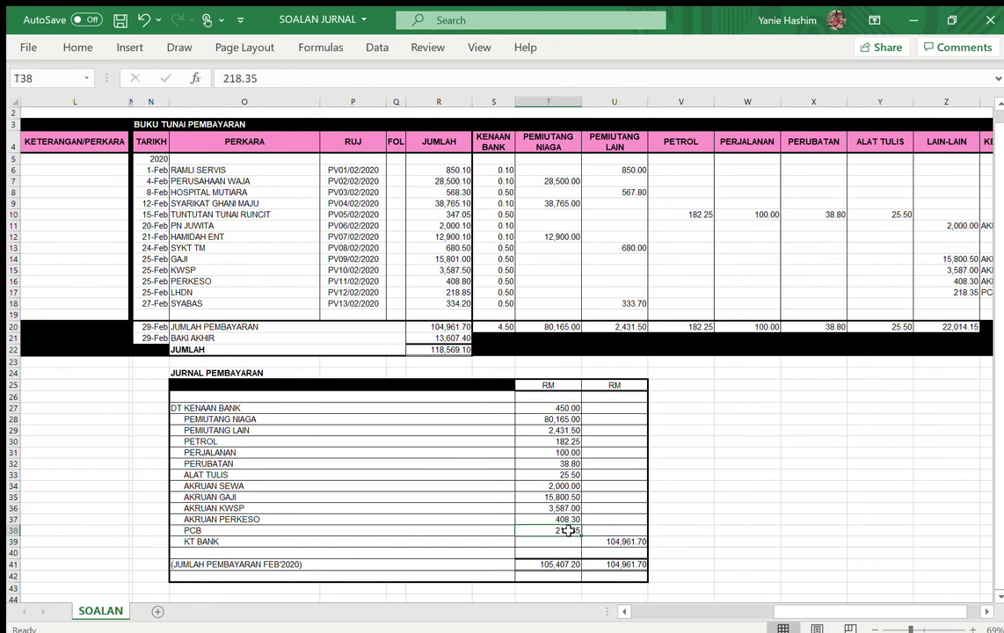
key("Up")
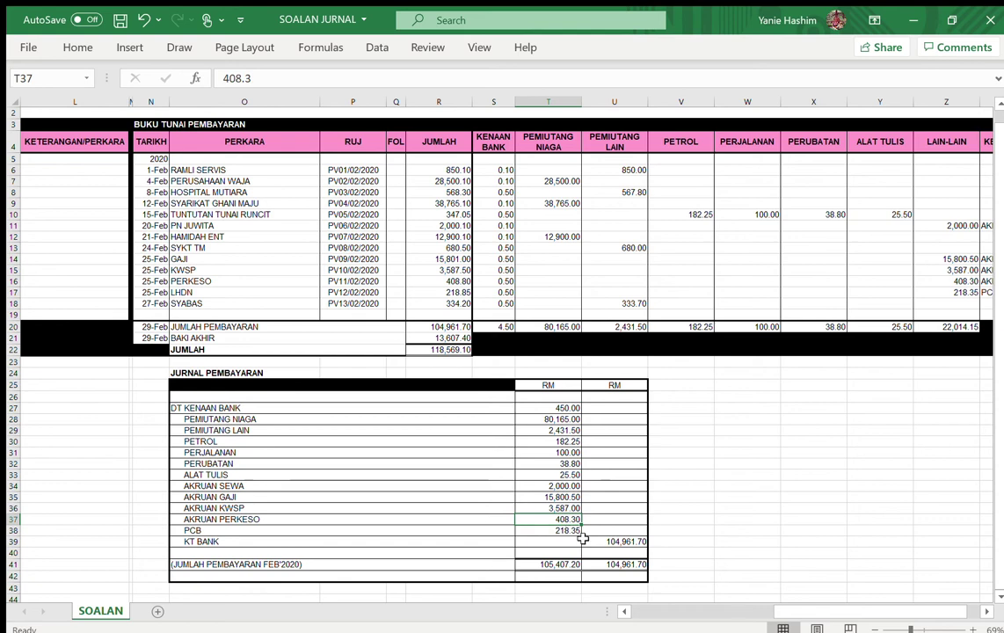
key("Up")
key("Down")
key("Up")
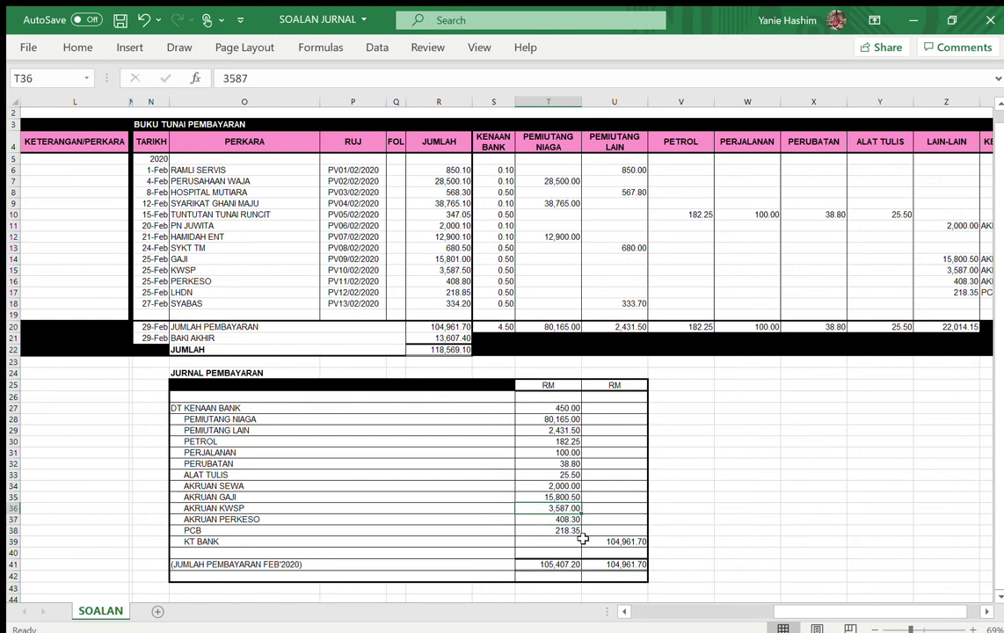
key("Up")
key("Up")
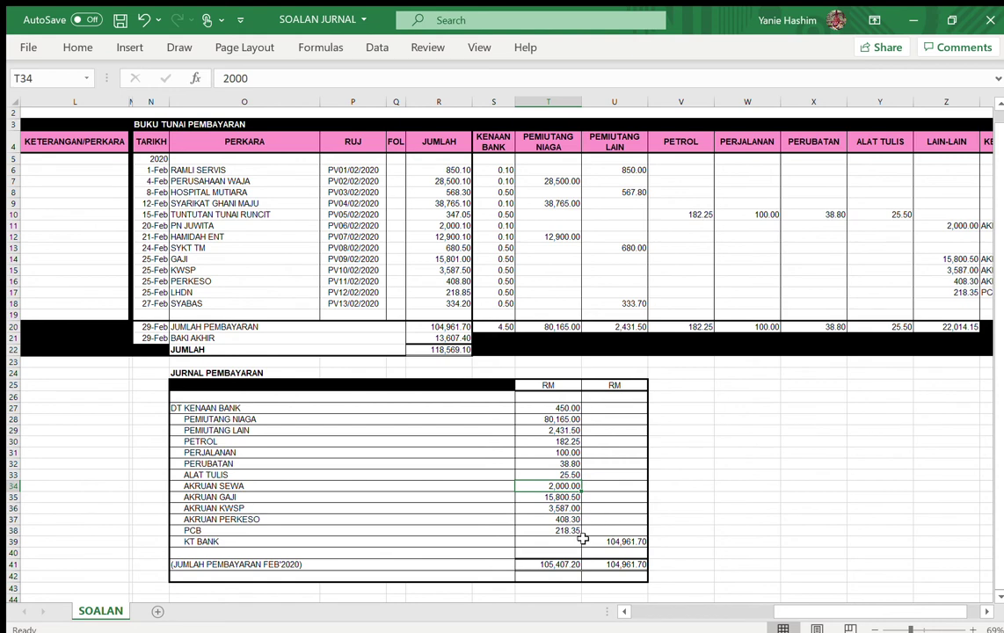
key("Up")
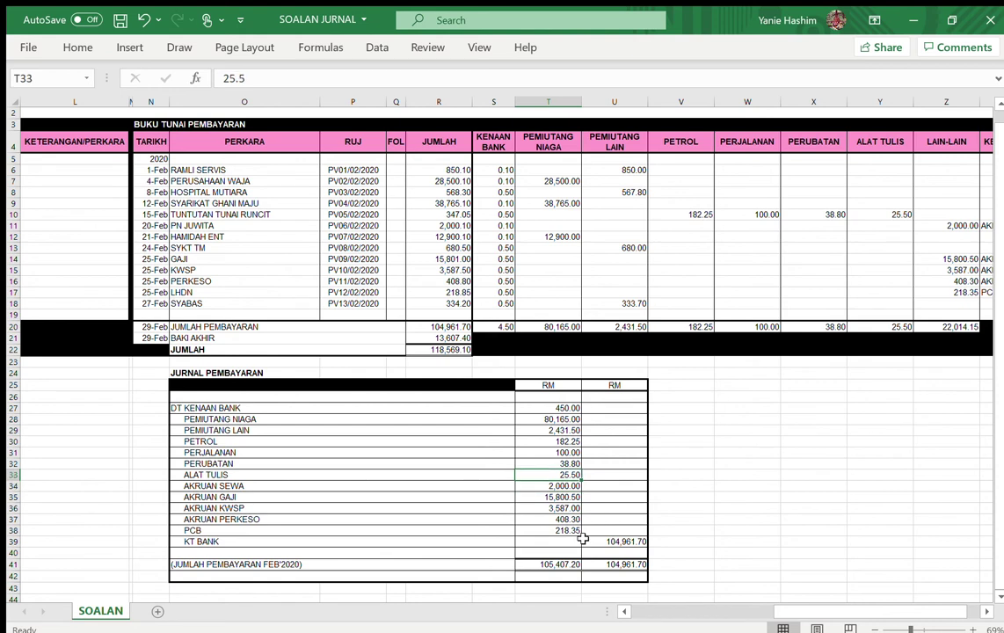
key("Up")
key("Up")
key("Up")
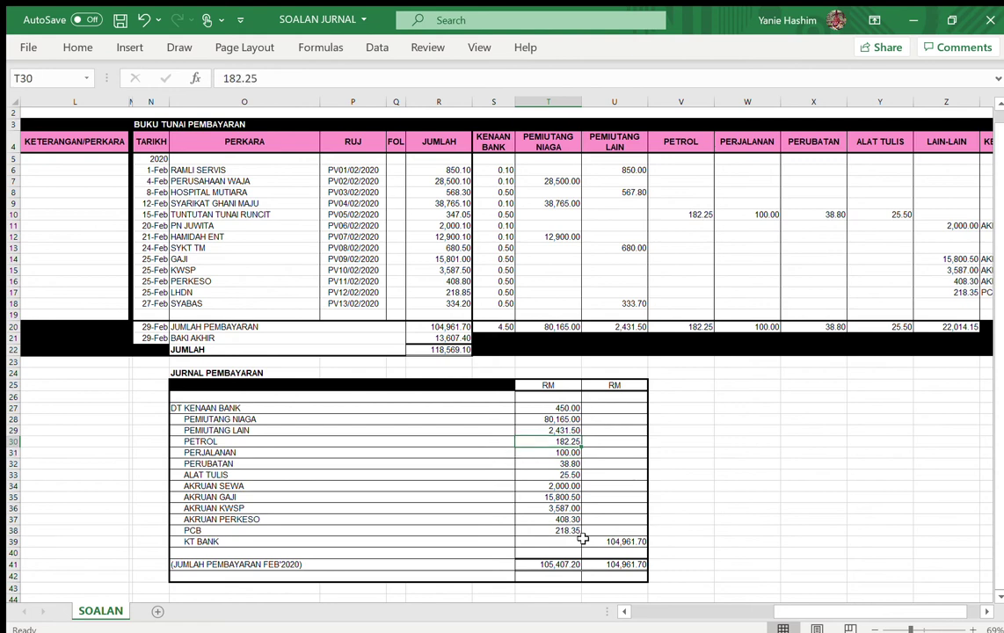
Correct the DT KENAAN BANK amount in row 27 of JURNAL PEMBAYARAN to 4.50
key("Left")
key("Up")
key("Right")
key("Up")
key("Up")
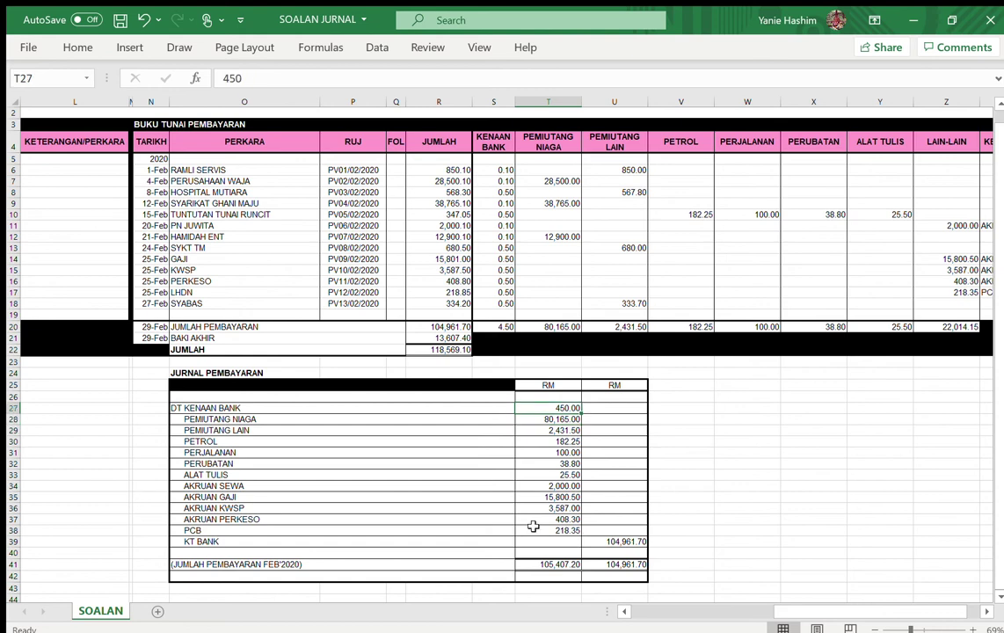
type("4.5")
key("Return")
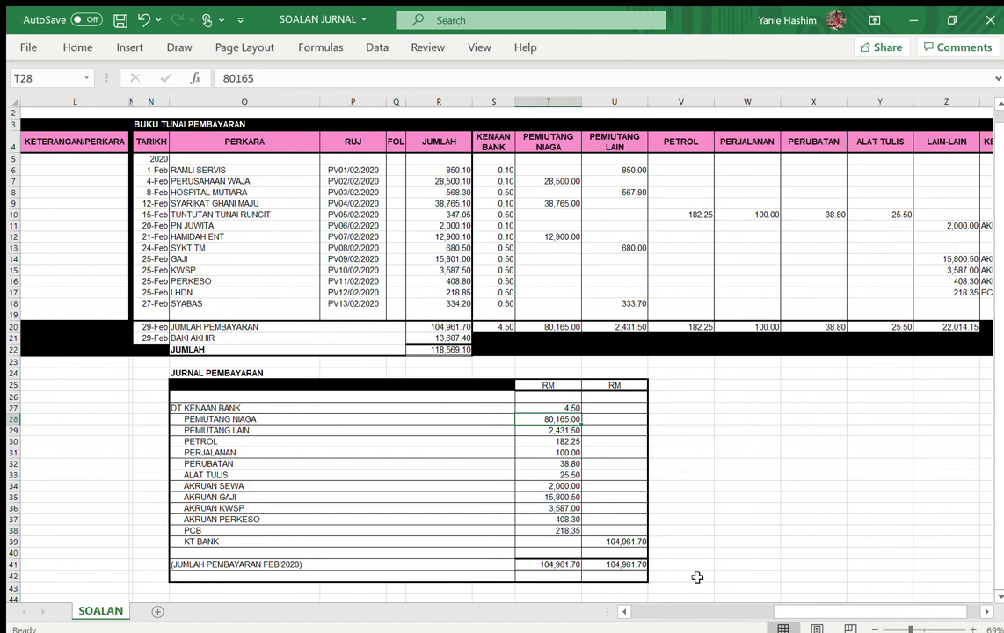
Label the totals row 41 of JURNAL PENERIMAAN as (JUMLAH PENERIMAAN FEB'2020)
left_click_drag(836, 613, 688, 615)
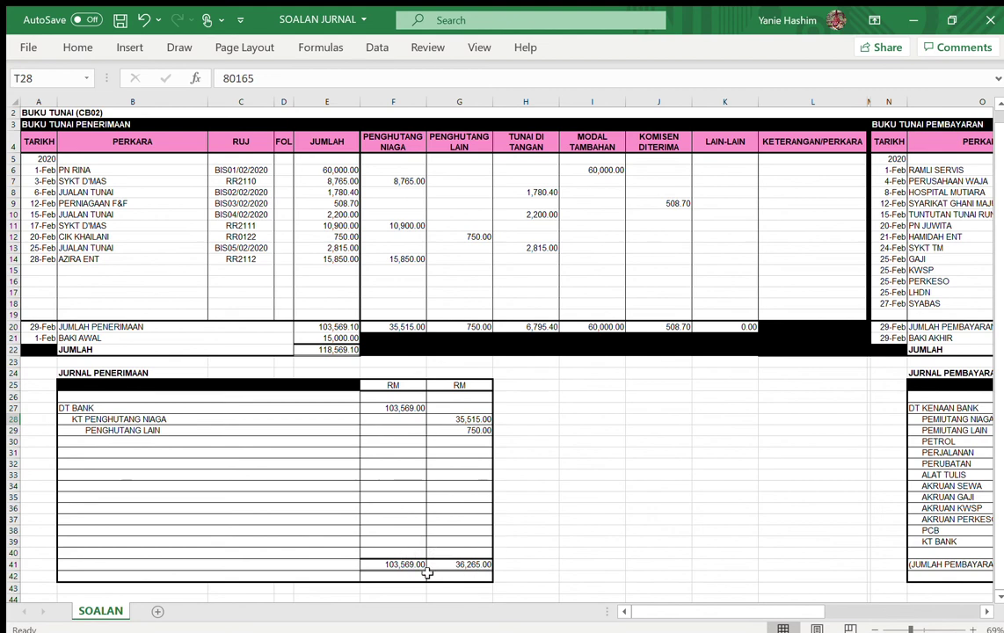
left_click(236, 562)
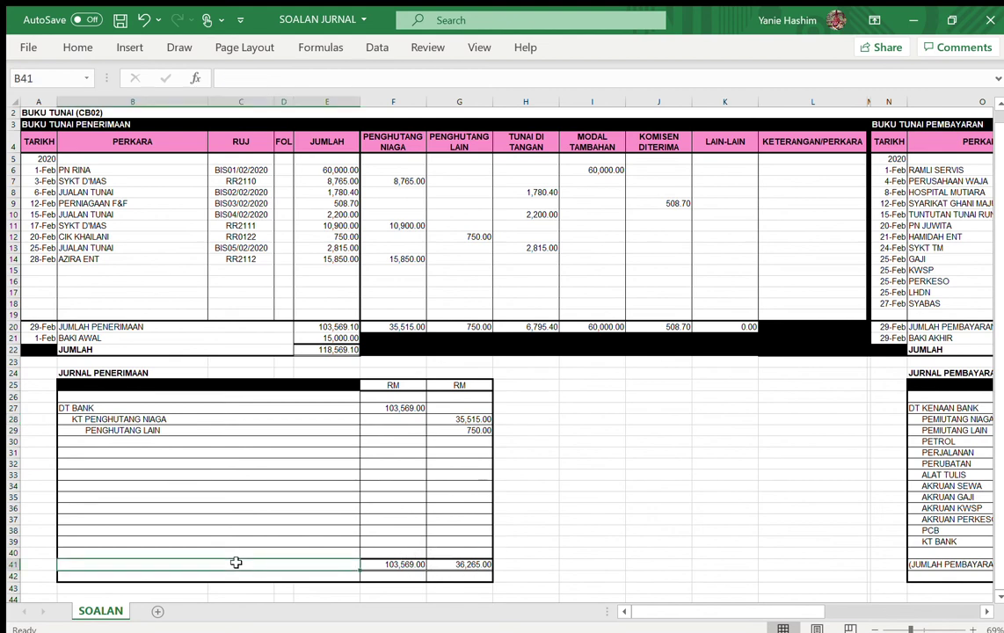
type("(")
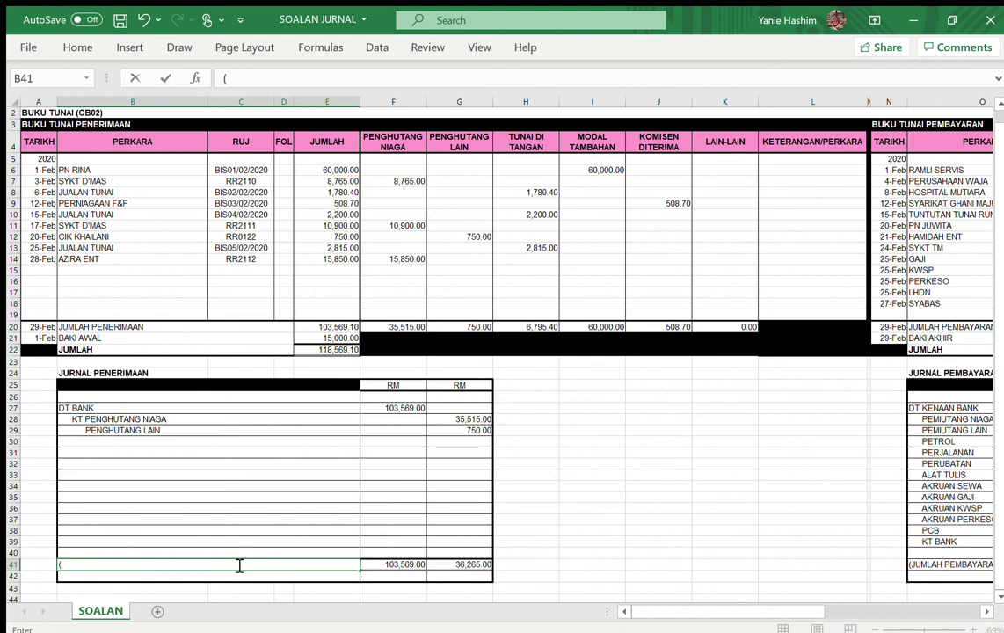
type("JUMLAH")
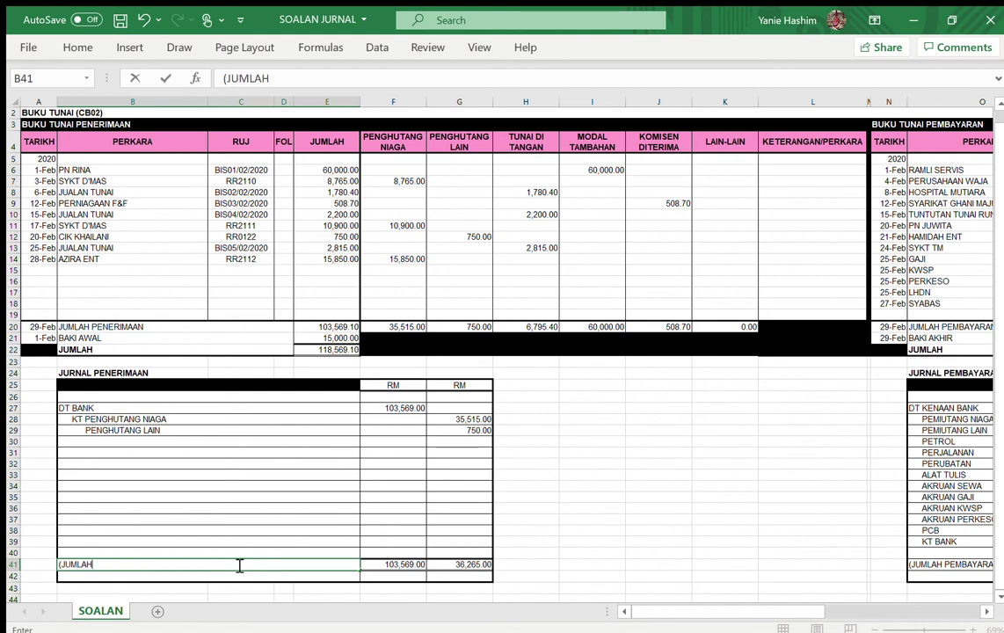
type(" PENERIMAA")
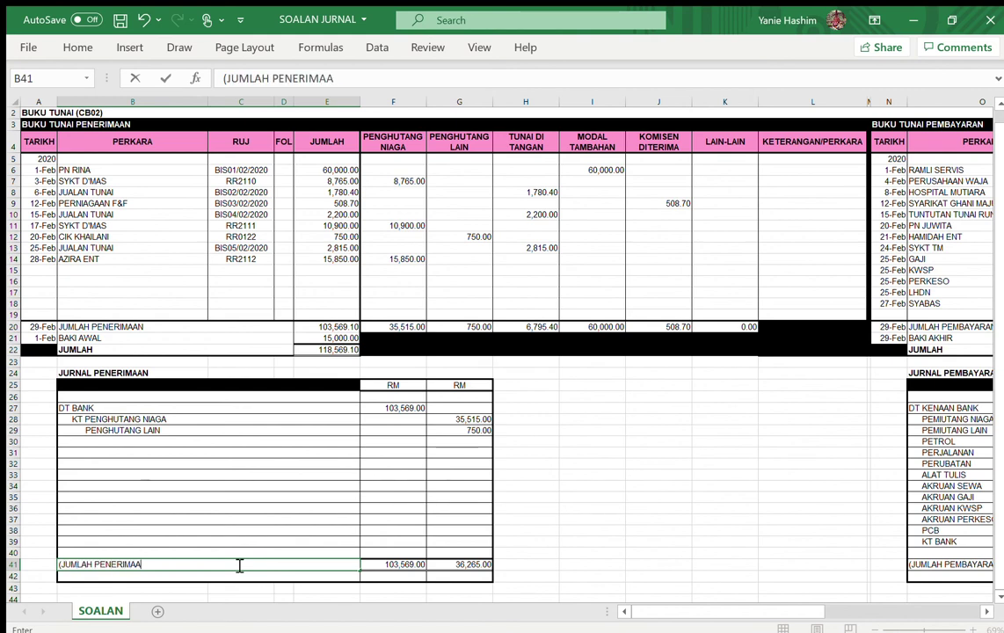
type("N FEB'2020)")
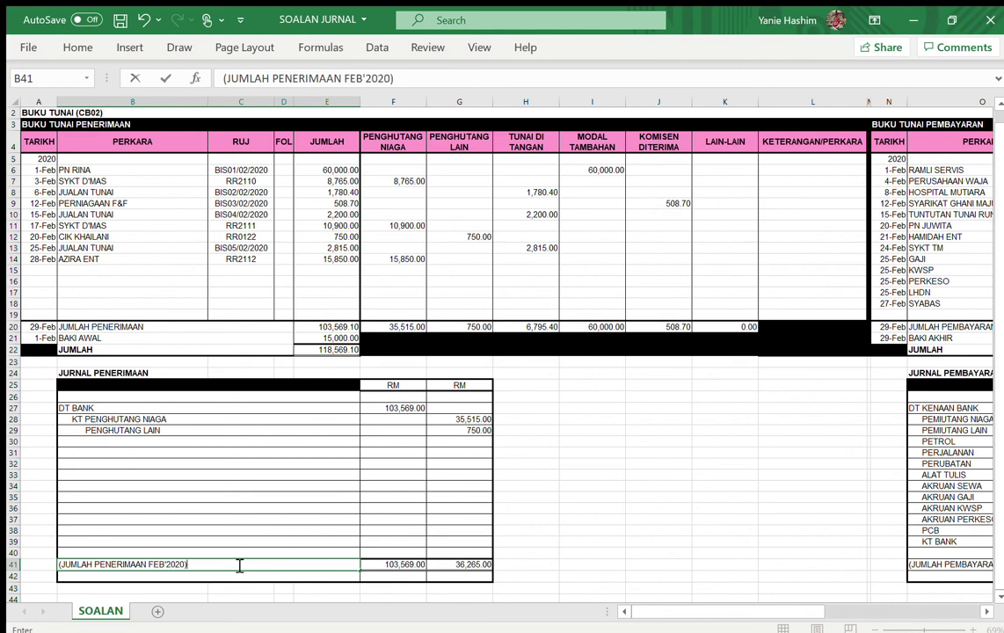
In row 30 of JURNAL PENERIMAAN, add an indented TUNAI DI TANGAN line with 6,795.40 in the second RM column
double_click(93, 440)
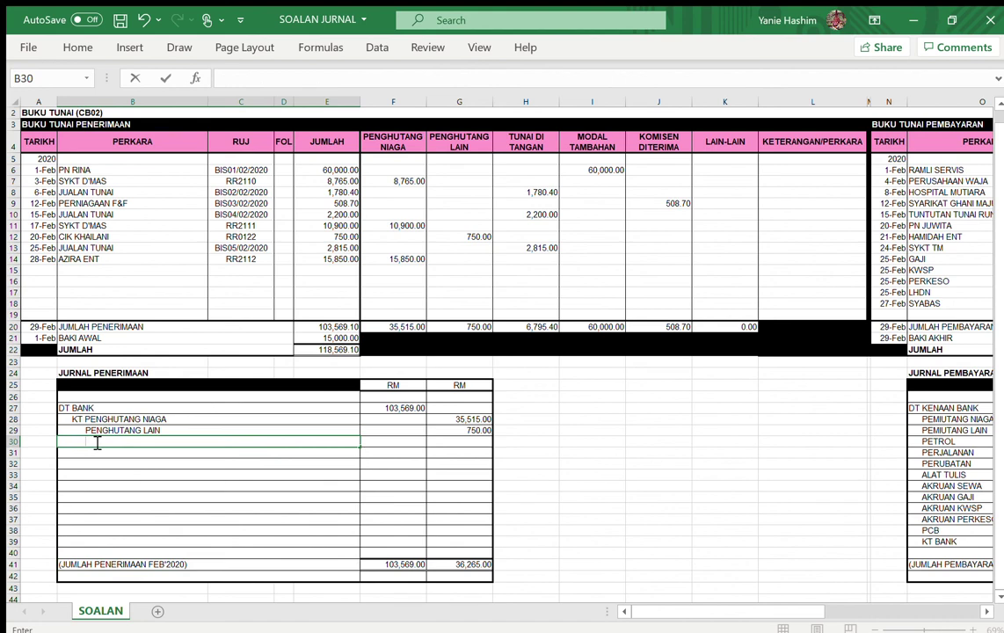
type("TUNAI DI TANGAN")
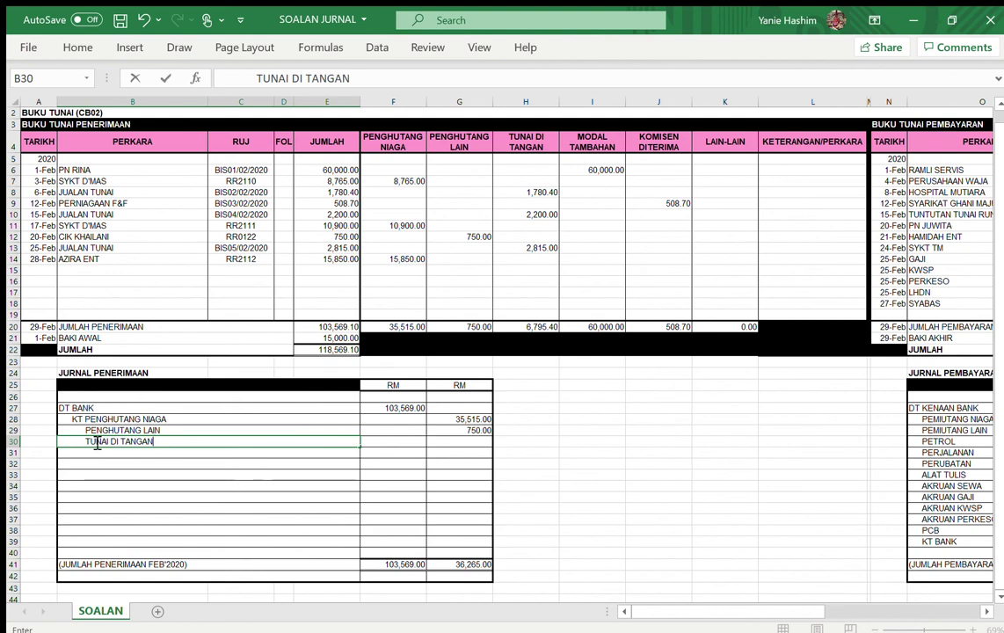
key("Tab")
key("Tab")
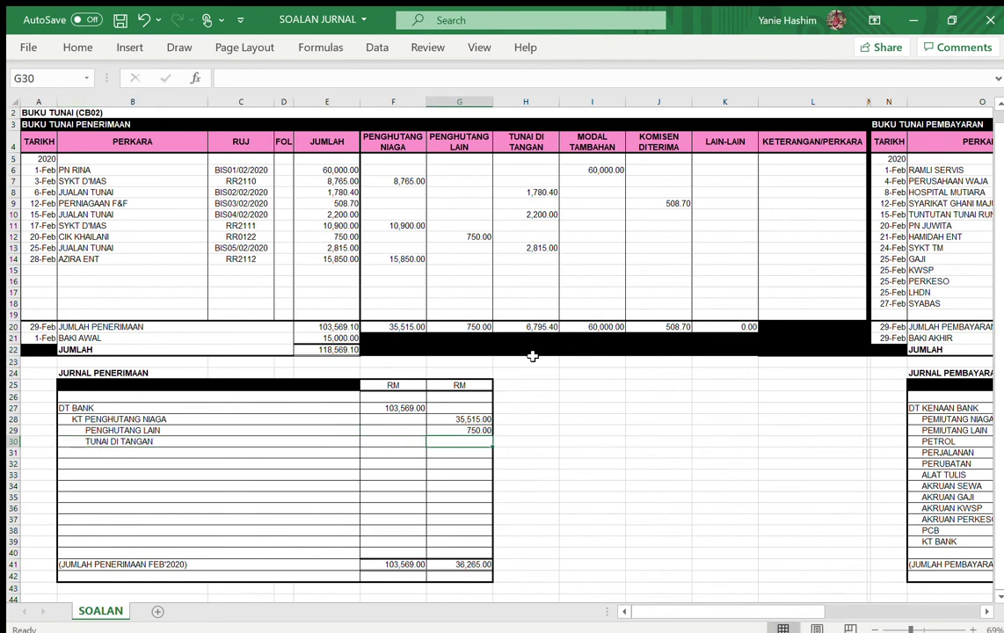
type("6,795.4")
key("Return")
In row 31 of JURNAL PENERIMAAN, add an indented MODAL TAMBAHAN line with 60,000.00 in the second RM column
left_click(393, 453)
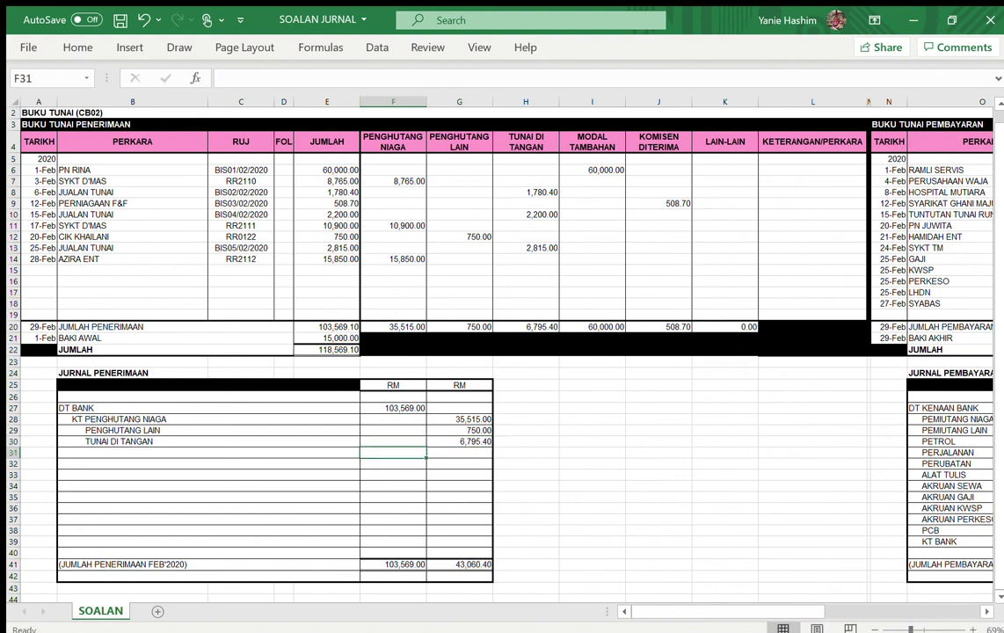
left_click(208, 453)
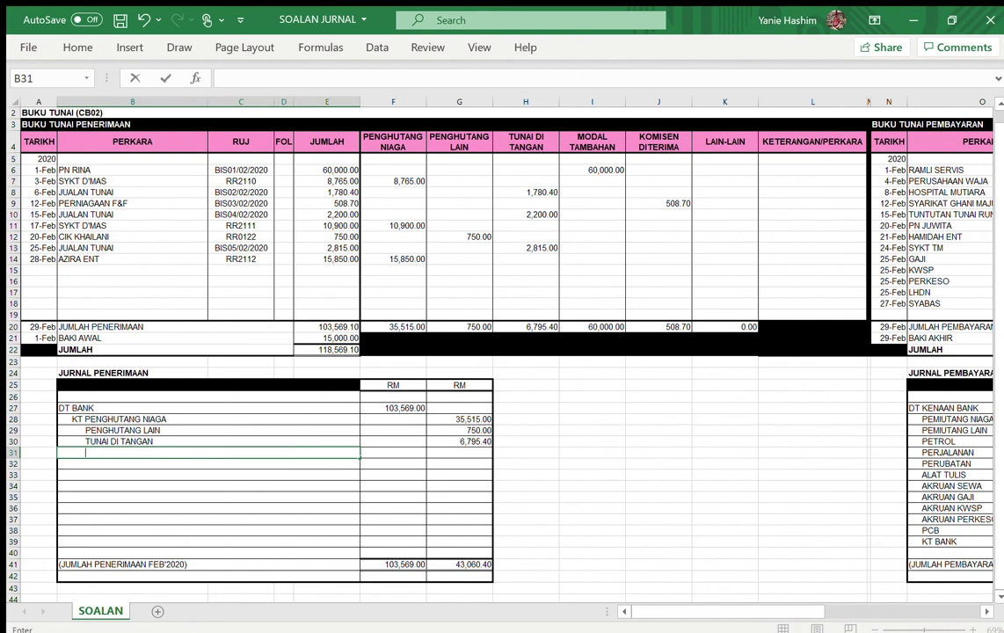
type("MODAL TAMBAHAN")
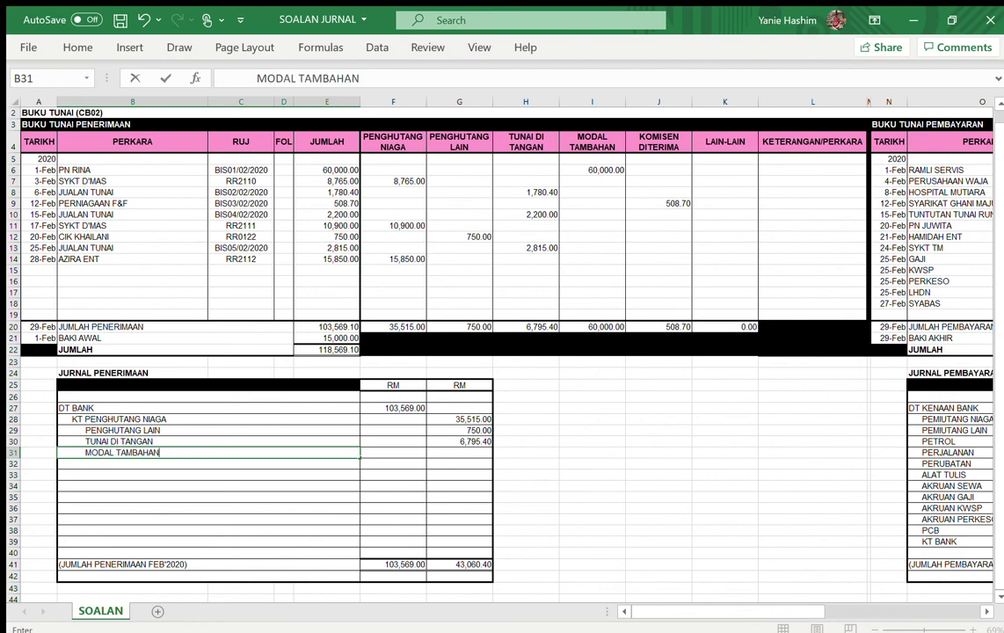
key("Tab")
key("Tab")
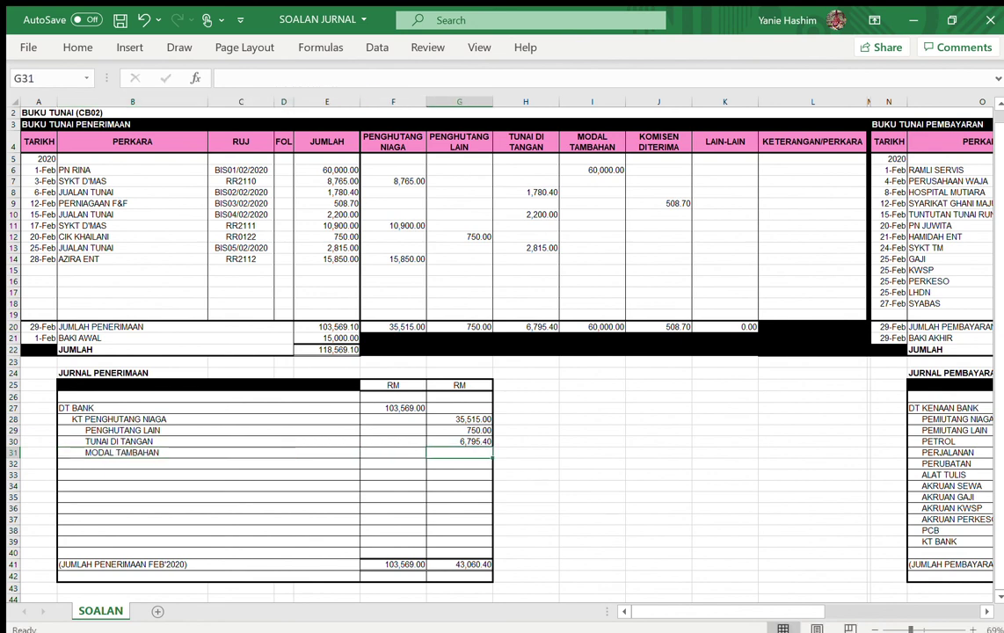
type("60,000")
key("Down")
In row 32 of JURNAL PENERIMAAN, add an indented KOMISEN DITERIMA line with 508.70 in the second RM column
key("Left")
key("Left")
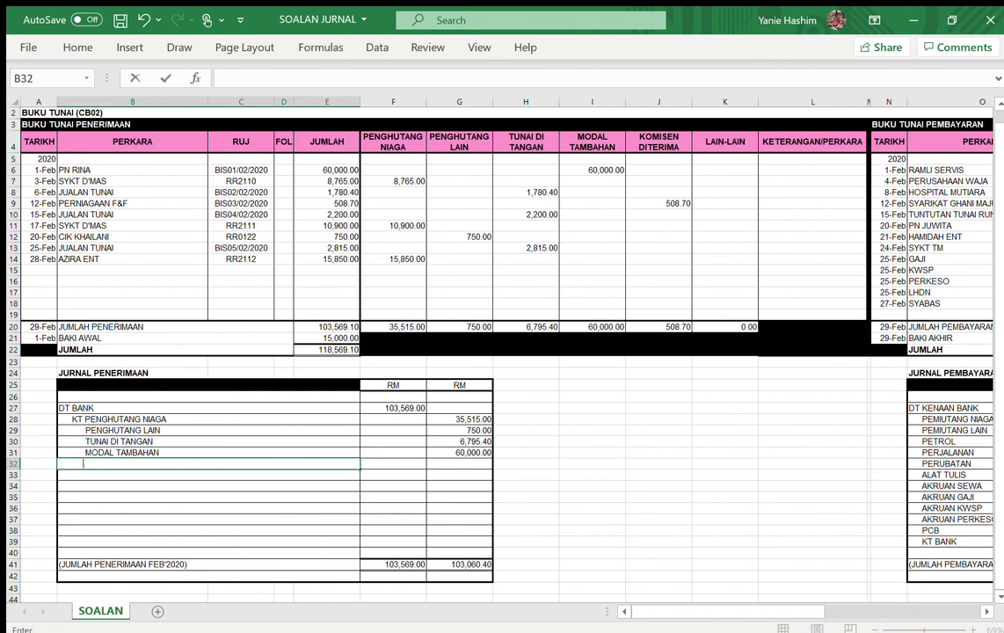
type("KOMISEN D")
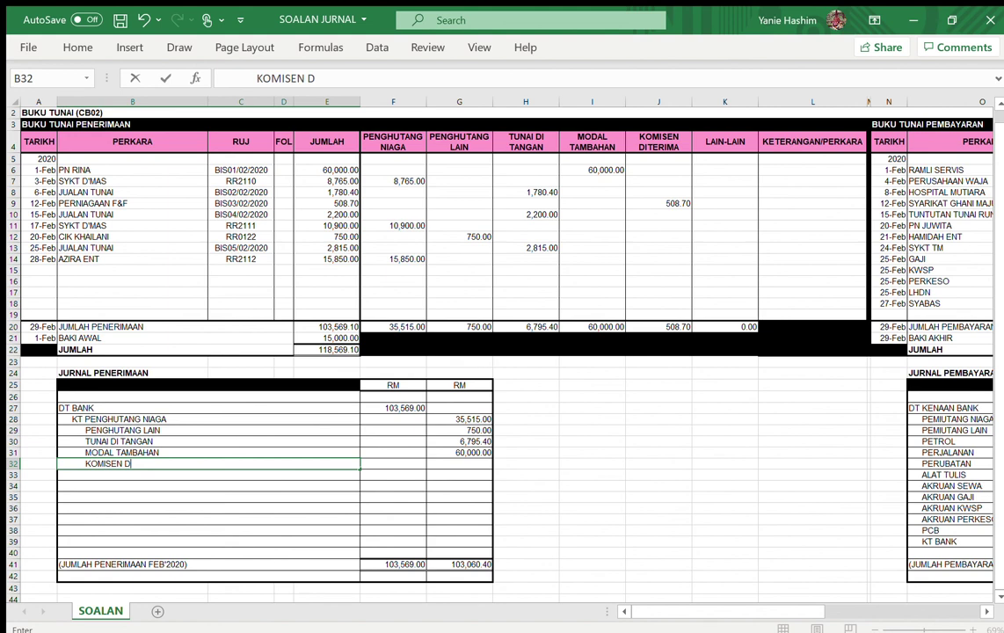
type("ITERIMA")
key("Tab")
key("Tab")
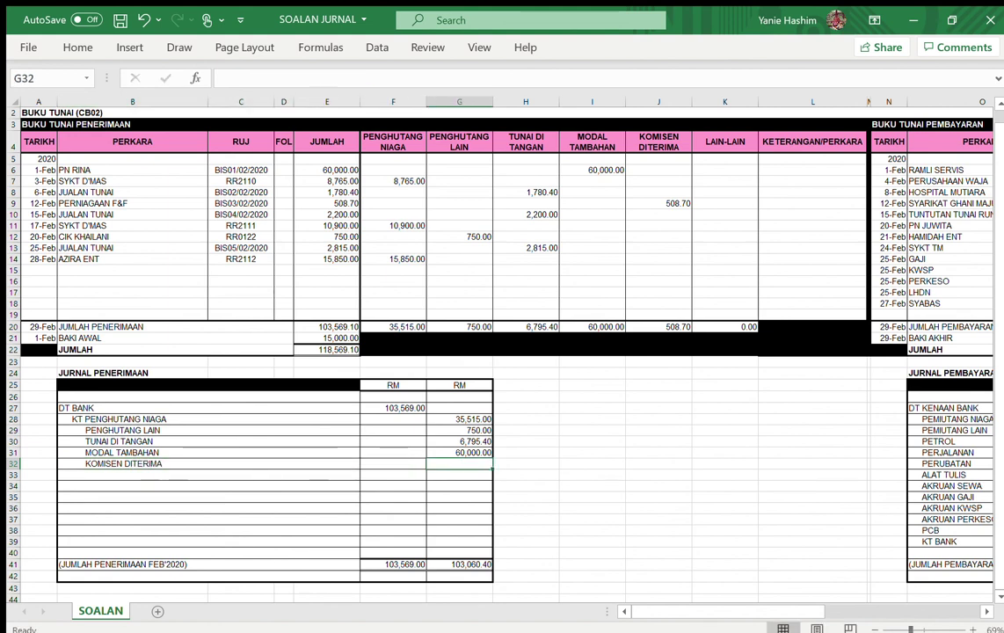
type("50")
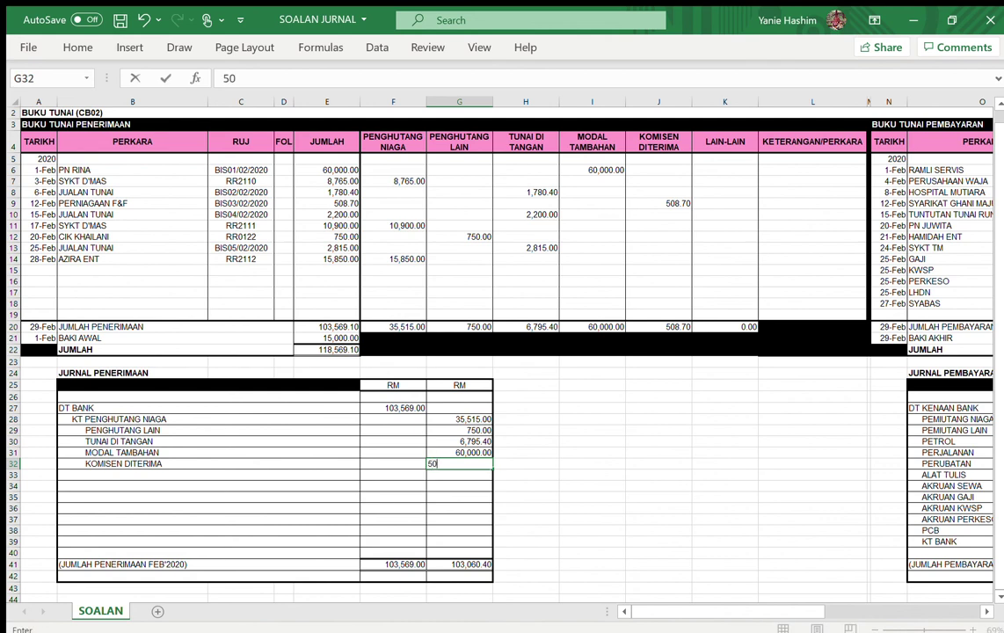
type("8.7")
key("Return")
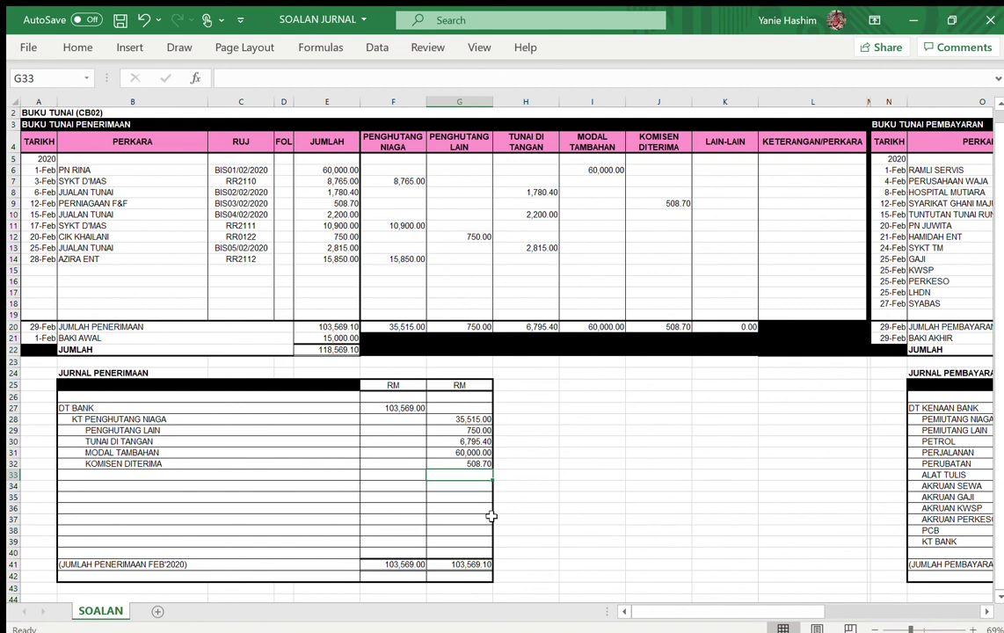
Correct the DT BANK amount in row 27 of JURNAL PENERIMAAN to 103,569.10
double_click(411, 408)
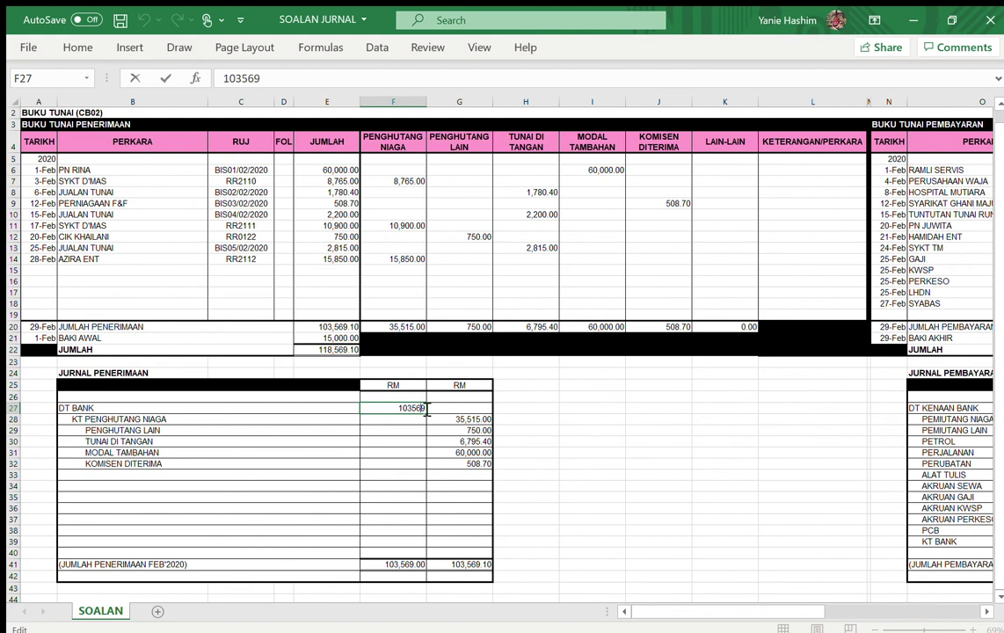
type(".1")
key("Return")
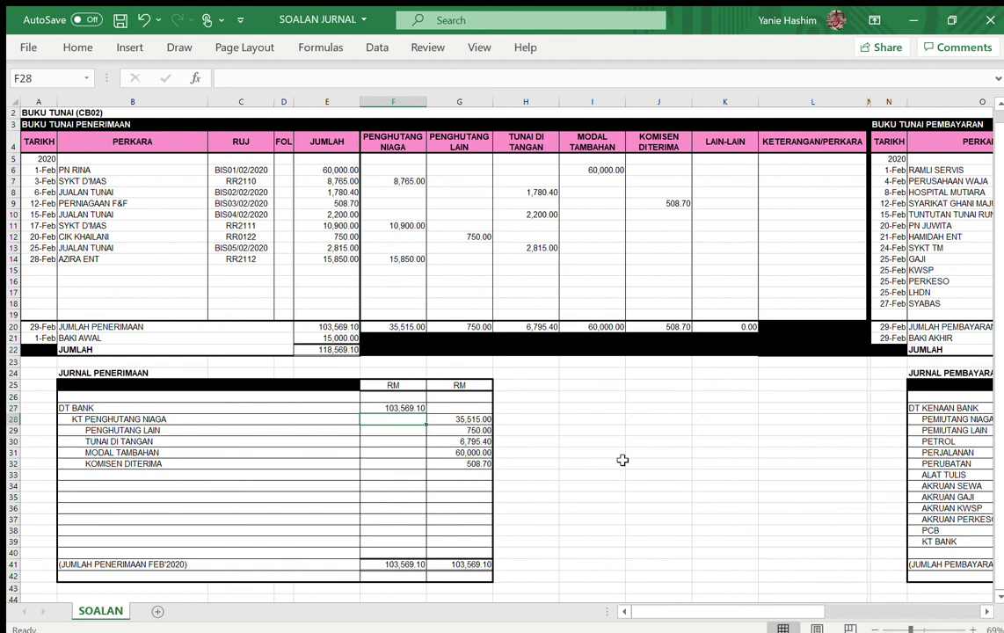